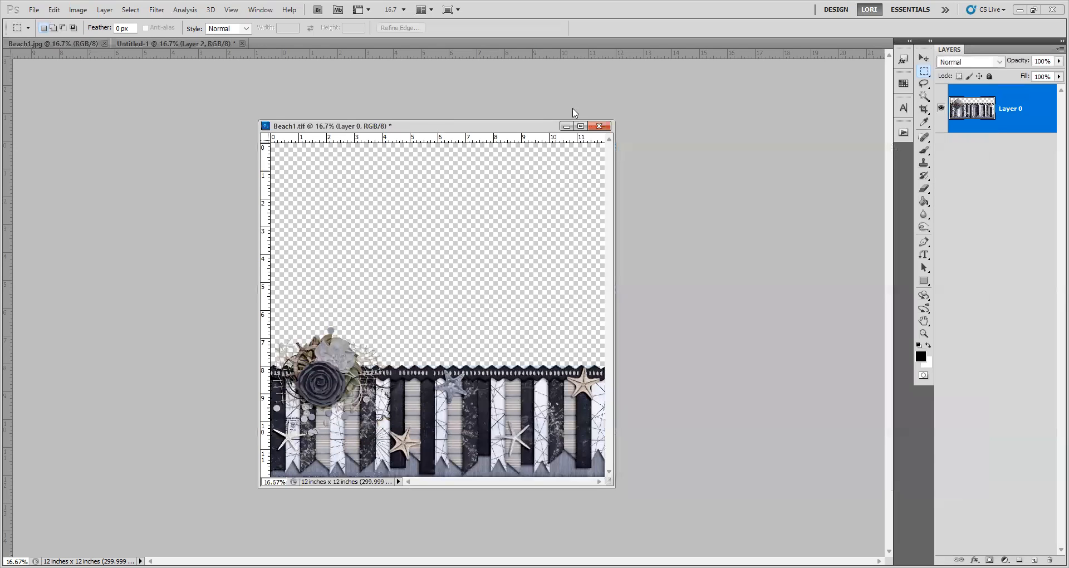
Move the floating Beach1.tif window aside so the beach photo in Untitled-1 is exposed for copying.
drag(575, 125, 748, 117)
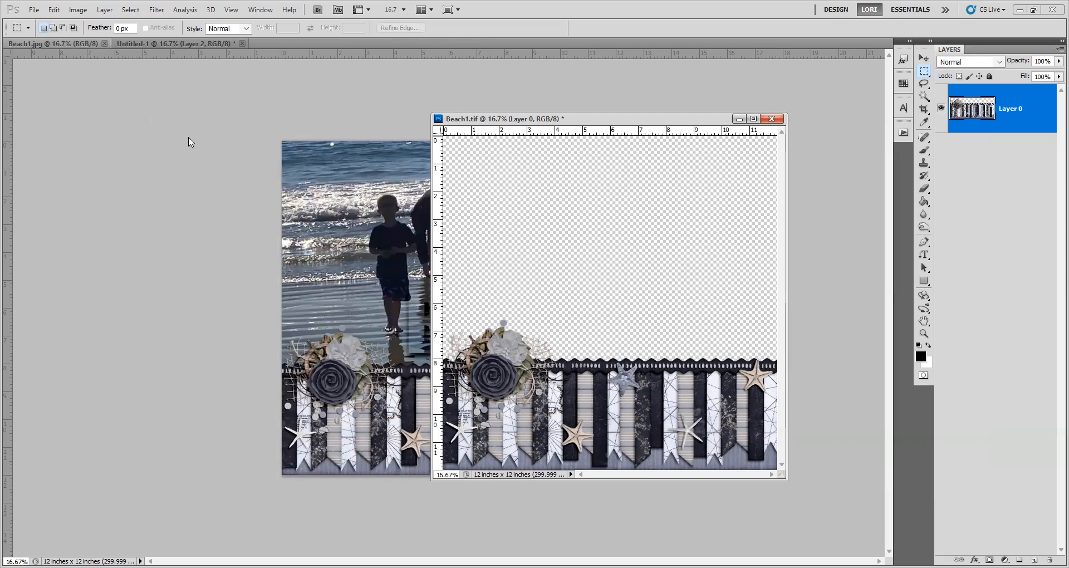
click(143, 39)
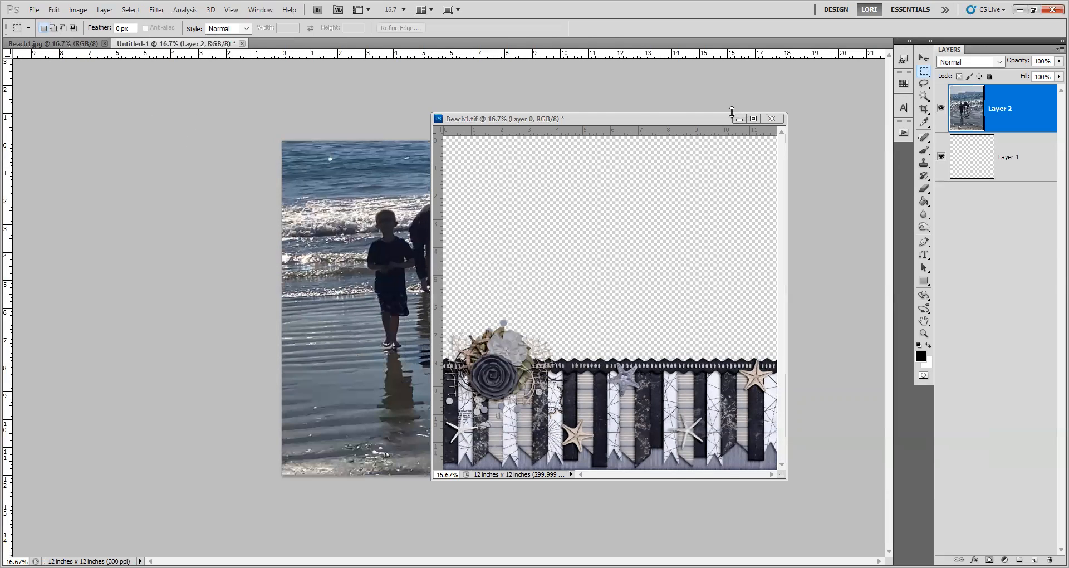
click(620, 120)
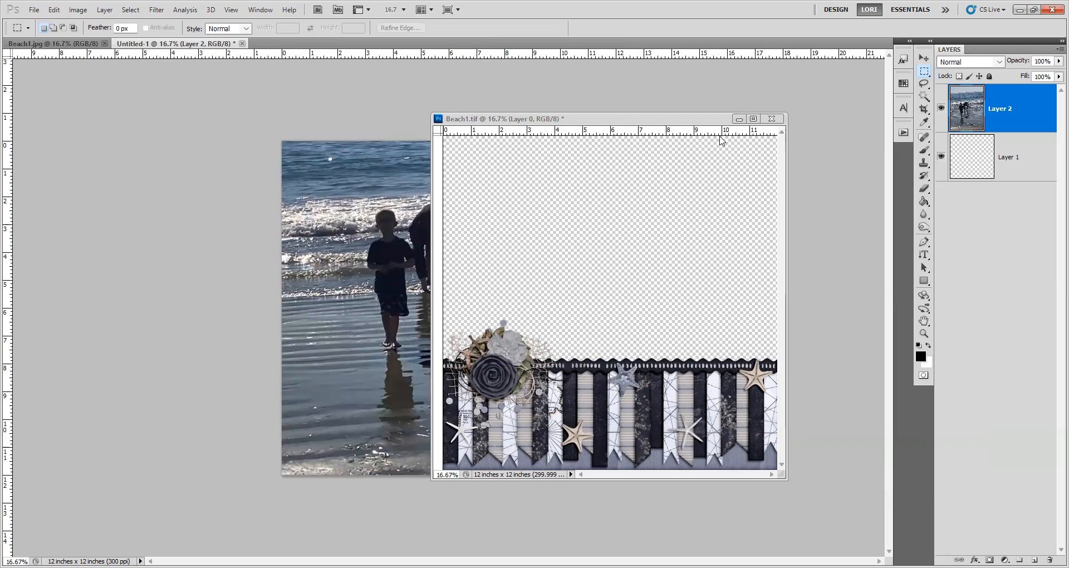
drag(696, 119, 773, 127)
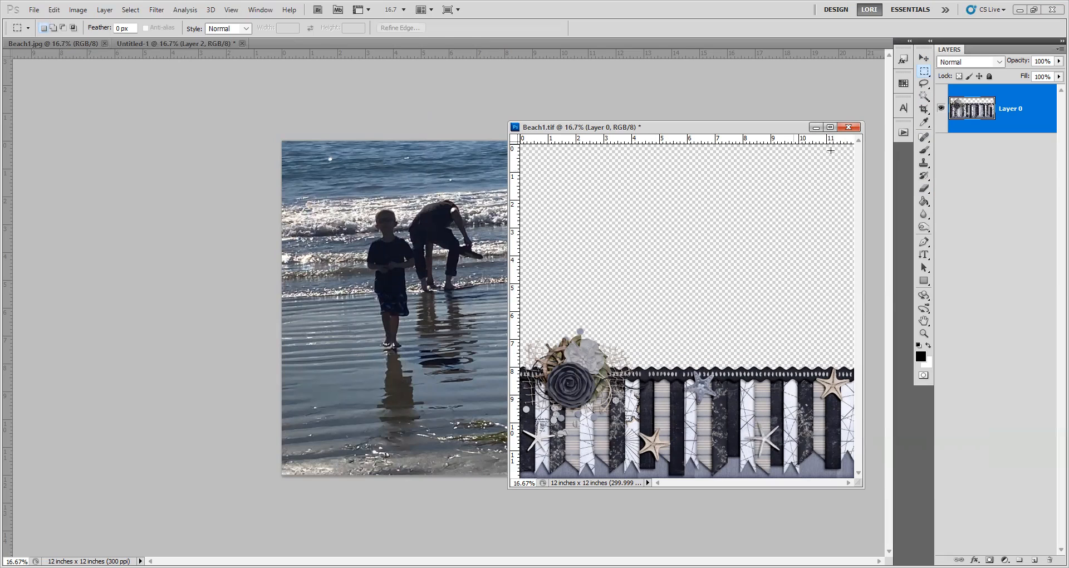
Copy the beach photo from Untitled-1 into Beach1.tif with the Move tool and position it across the full canvas width.
click(924, 58)
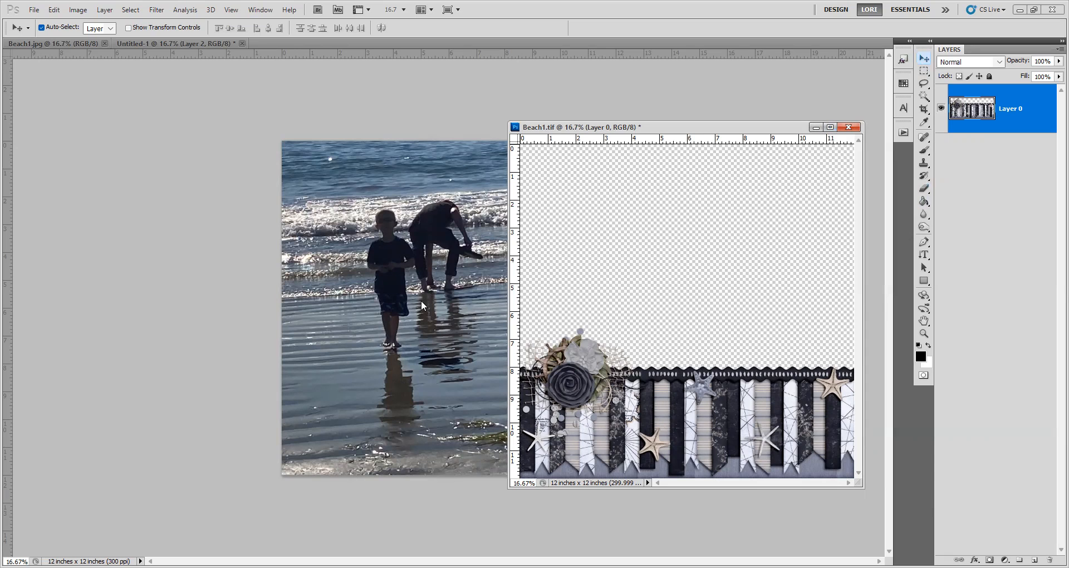
drag(410, 252, 701, 246)
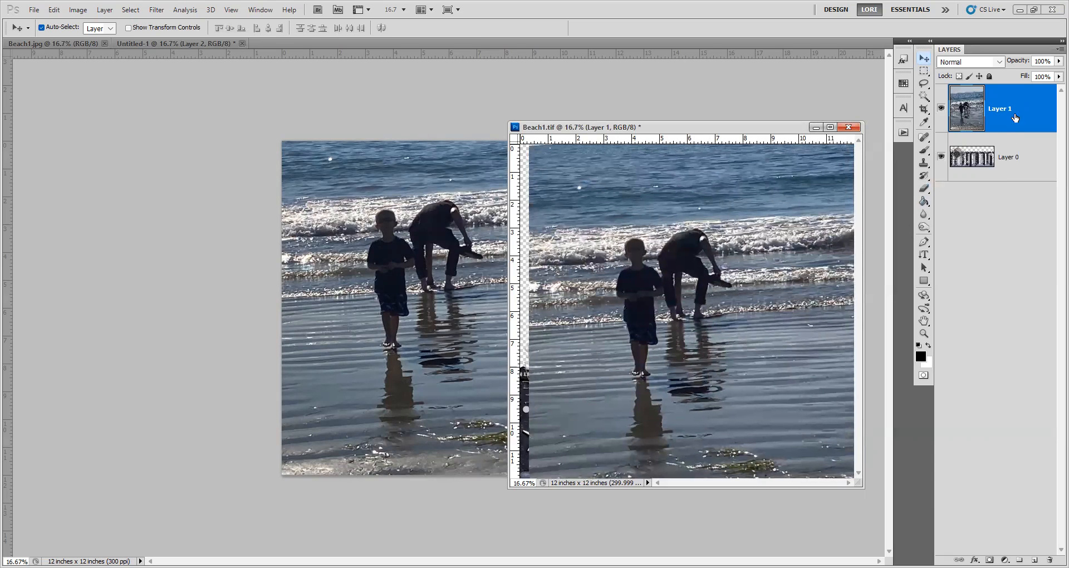
drag(799, 253, 788, 270)
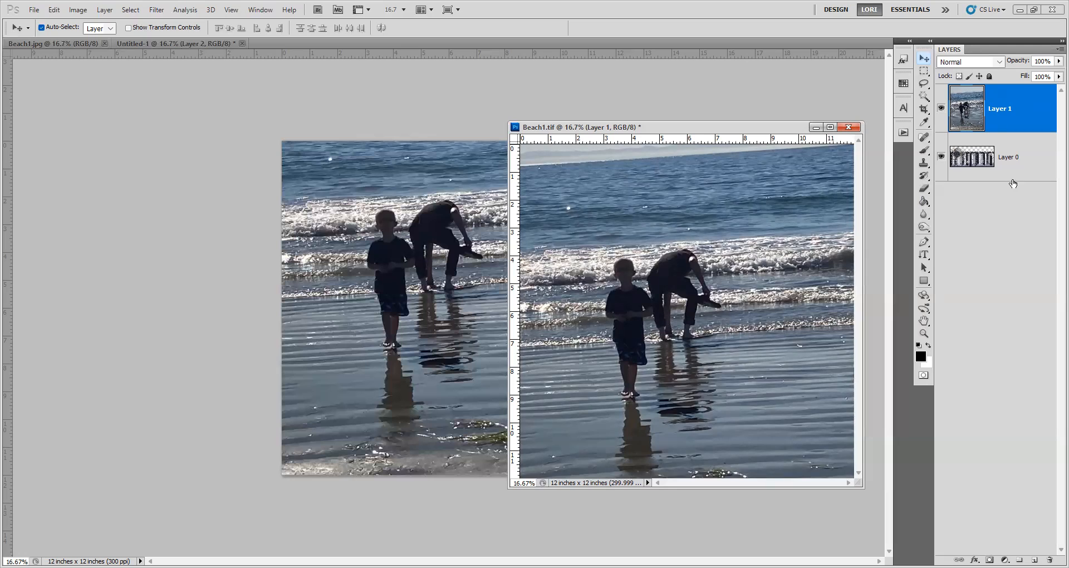
Place the photo layer beneath the border layer and raise the photo until both figures stand clear above the border.
drag(1013, 183, 1012, 185)
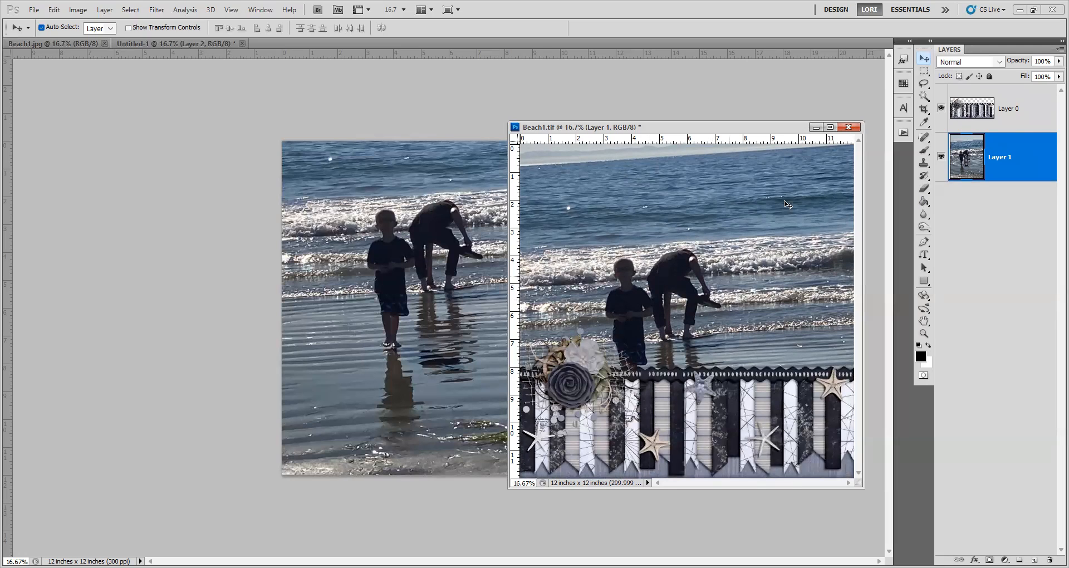
drag(692, 330, 694, 202)
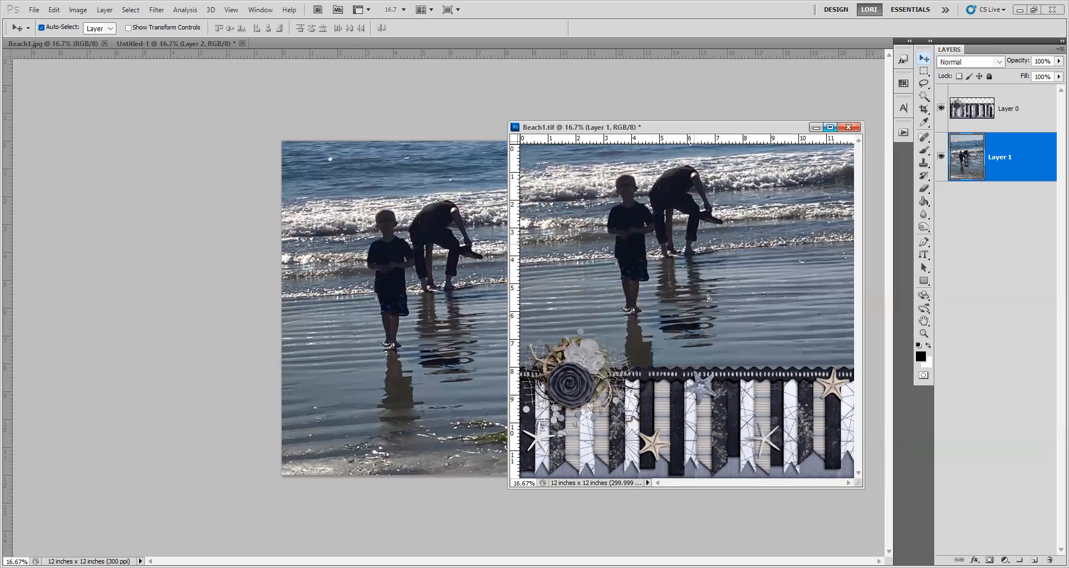
mouse_move(739, 279)
mouse_down()
mouse_move(724, 249)
mouse_move(760, 256)
mouse_move(722, 259)
mouse_move(740, 259)
mouse_up()
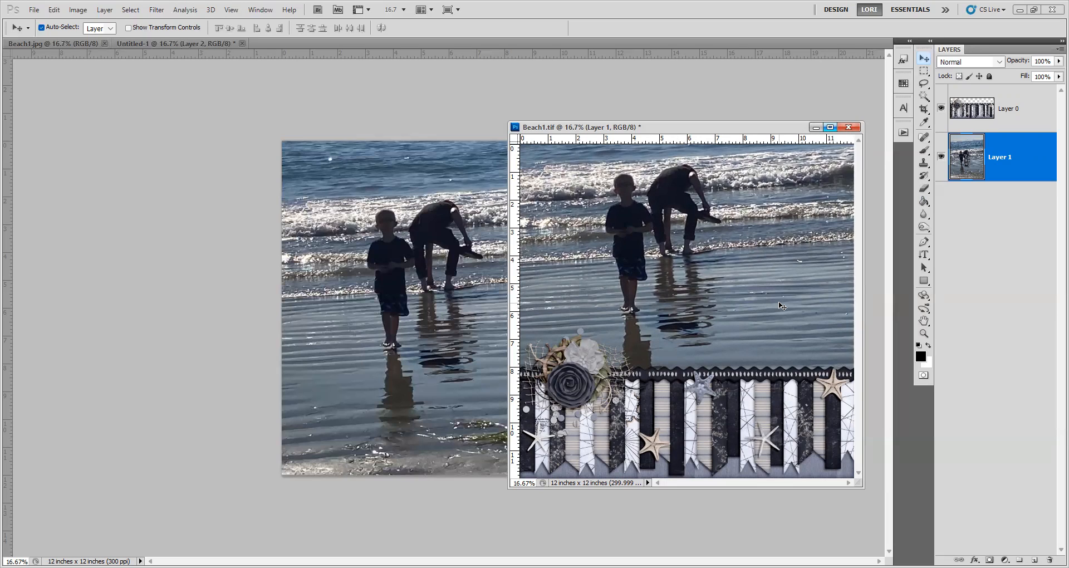
Set up the Horizontal Type tool with the Impact font at 200 pt and the off-white text colour #fdfbfb.
click(925, 254)
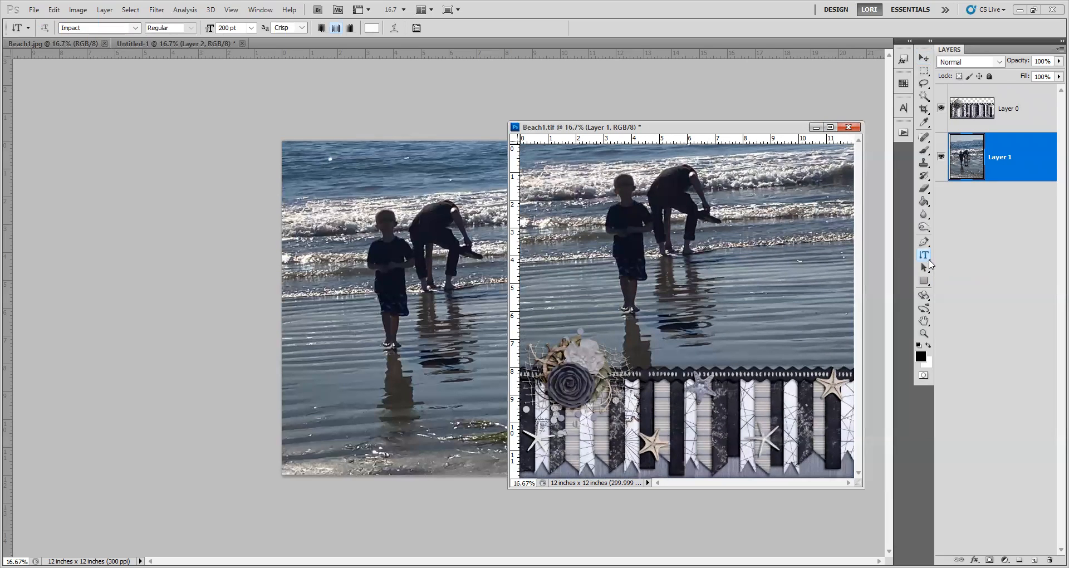
right_click(928, 261)
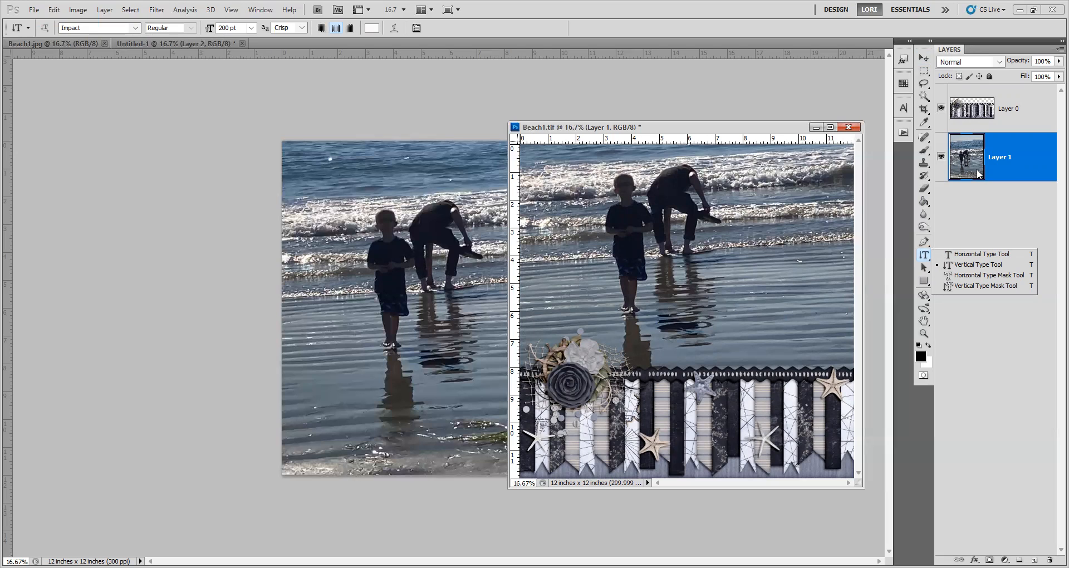
click(974, 255)
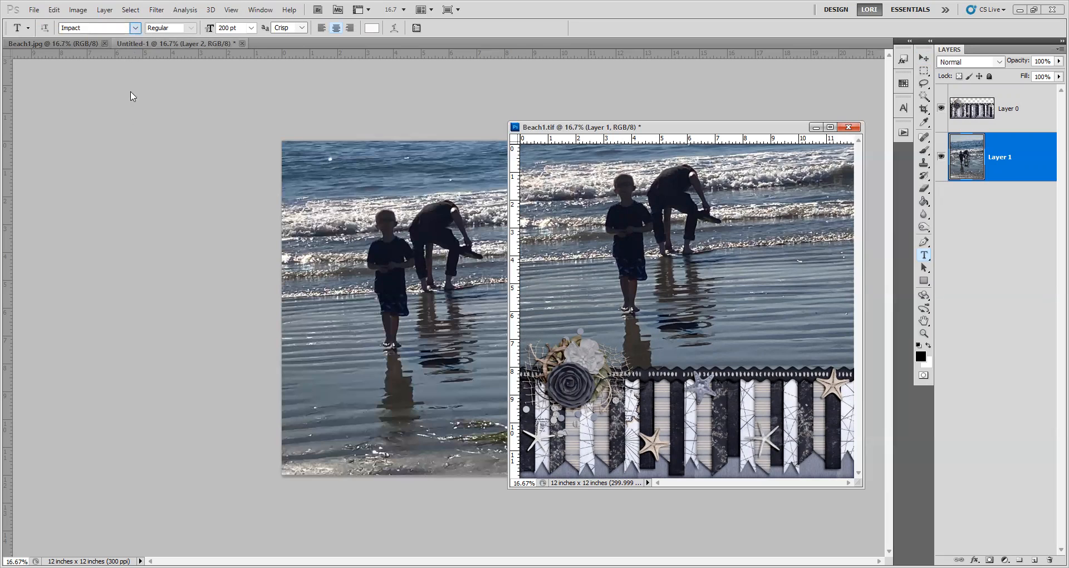
click(134, 28)
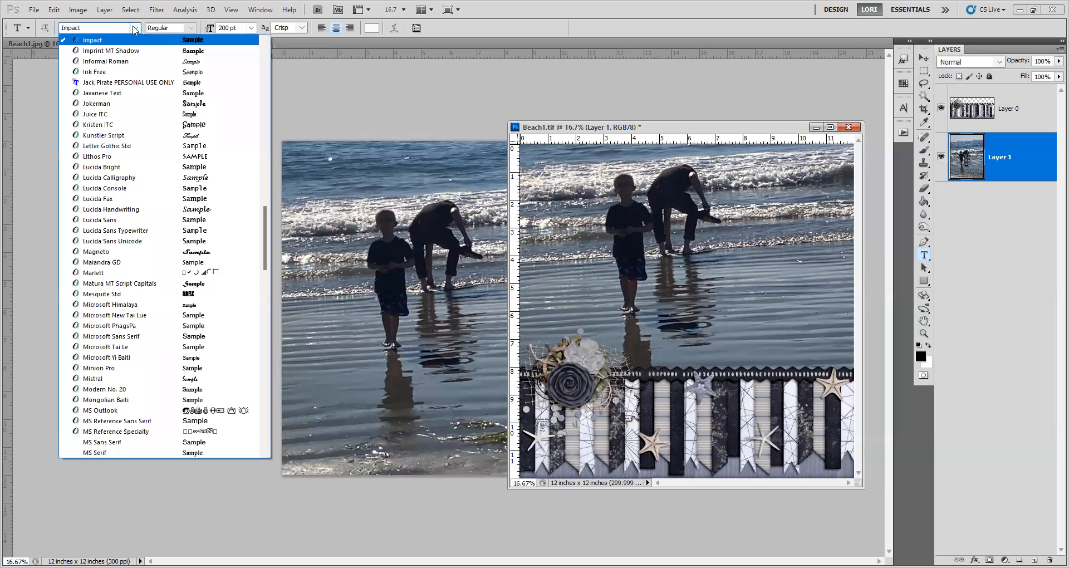
click(106, 40)
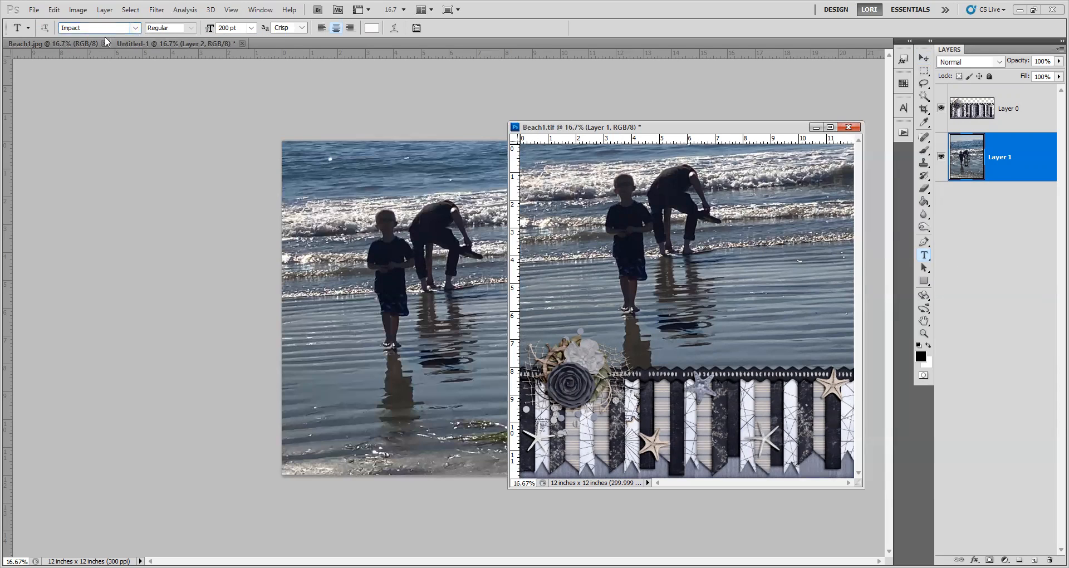
click(372, 29)
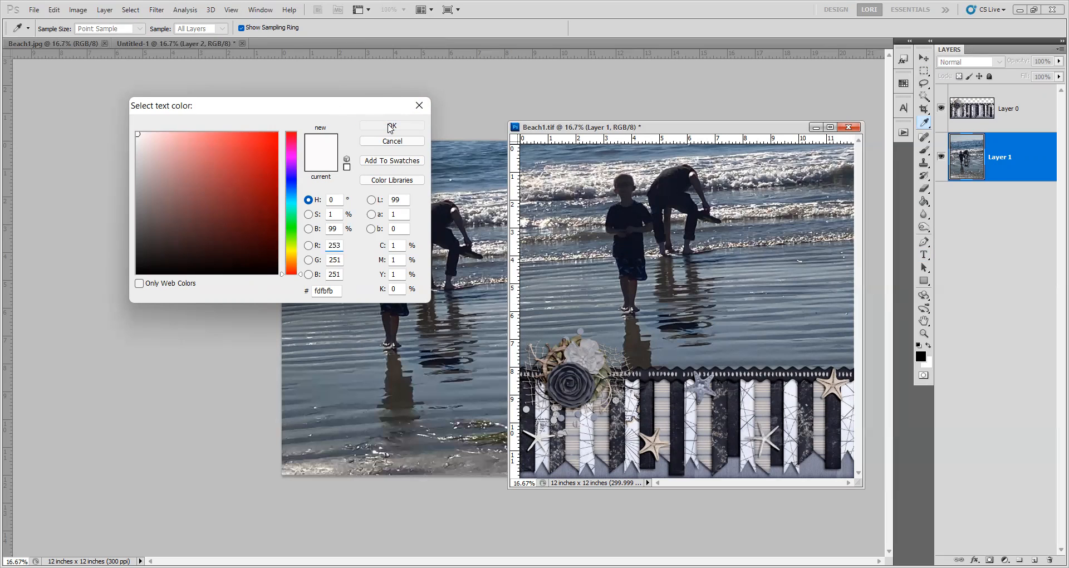
click(390, 126)
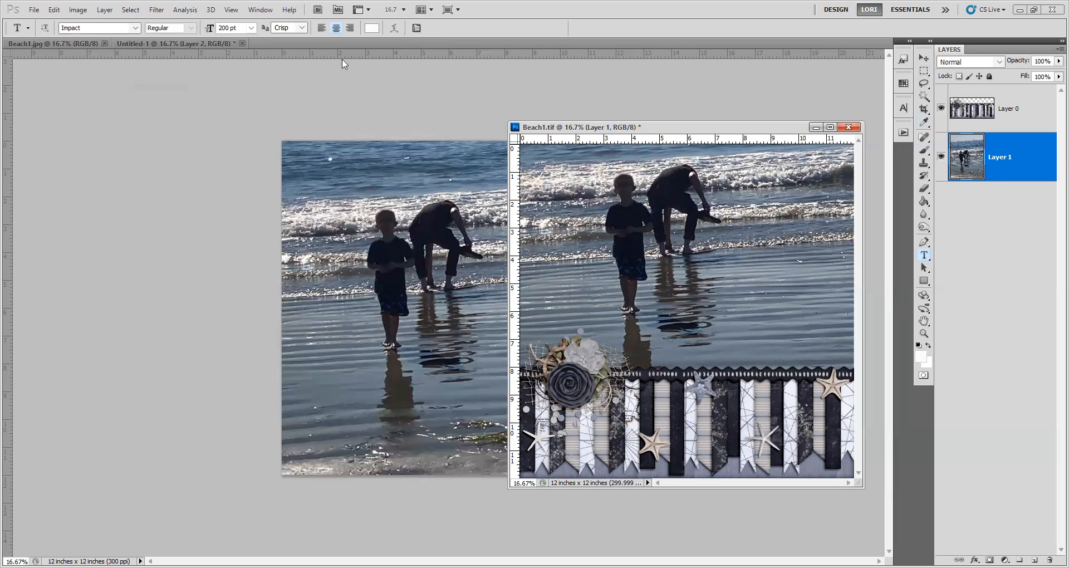
click(251, 28)
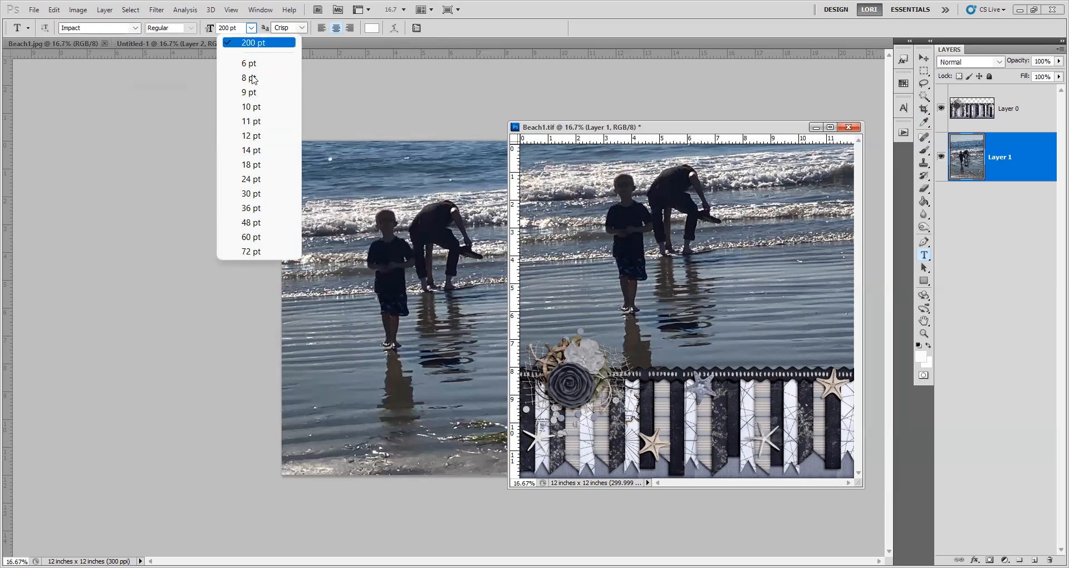
click(686, 290)
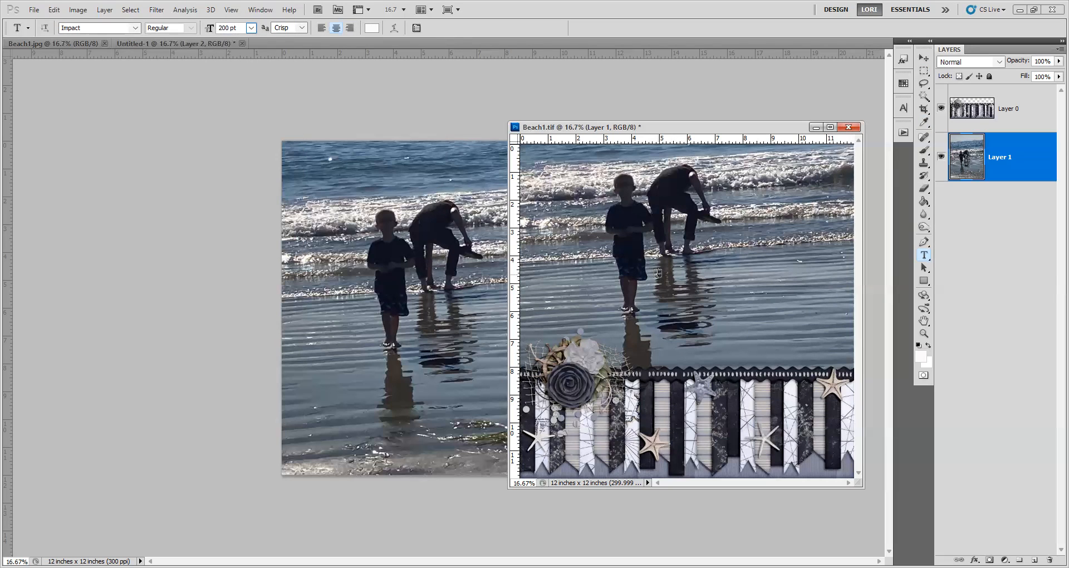
Add the title BEACH in a text box over the water, wide enough for one line, and place it just above the border.
drag(714, 318, 847, 354)
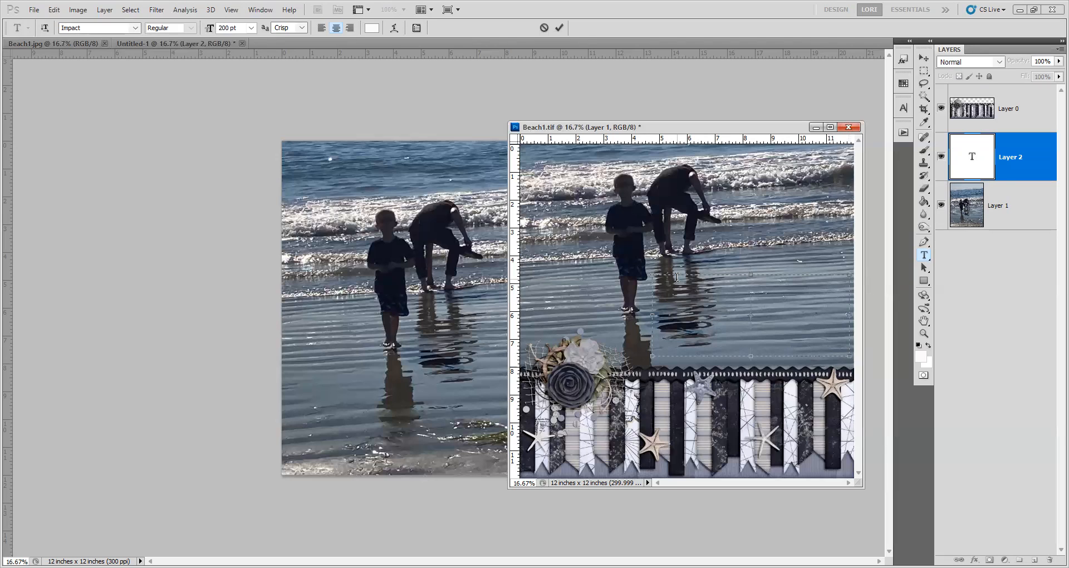
text(BEAC)
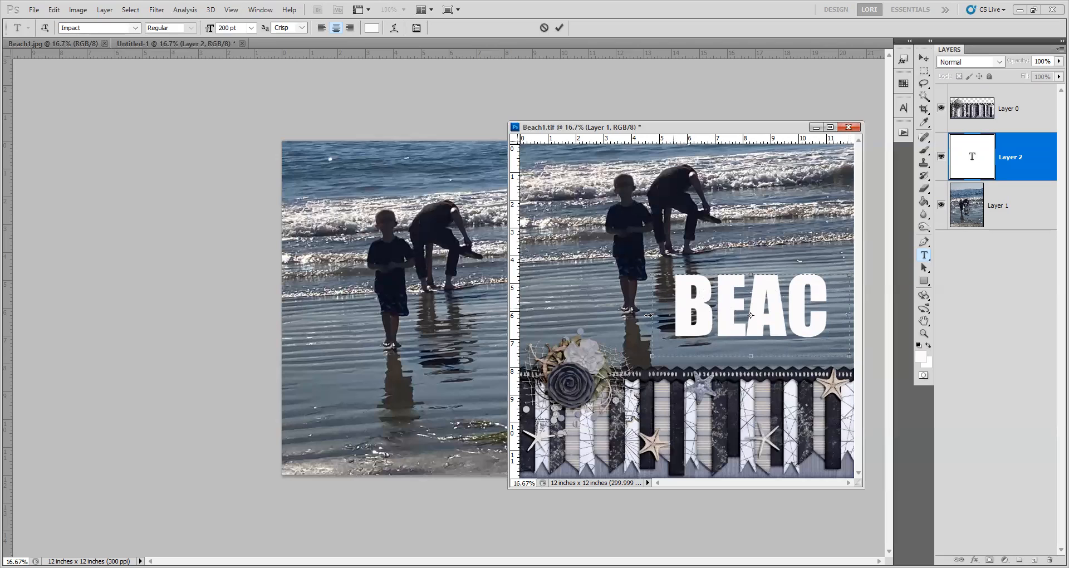
drag(652, 355, 609, 355)
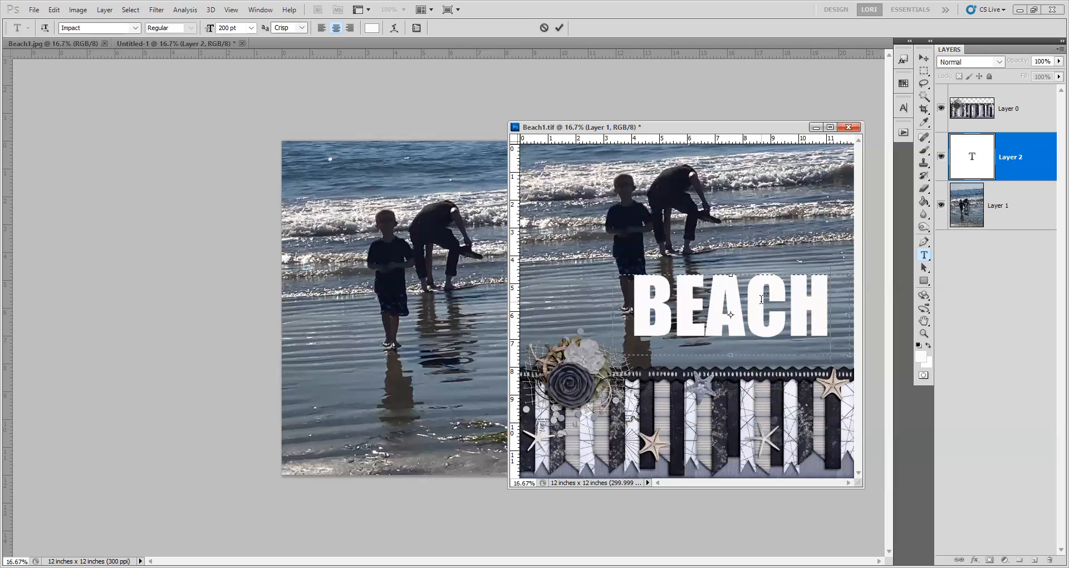
click(923, 58)
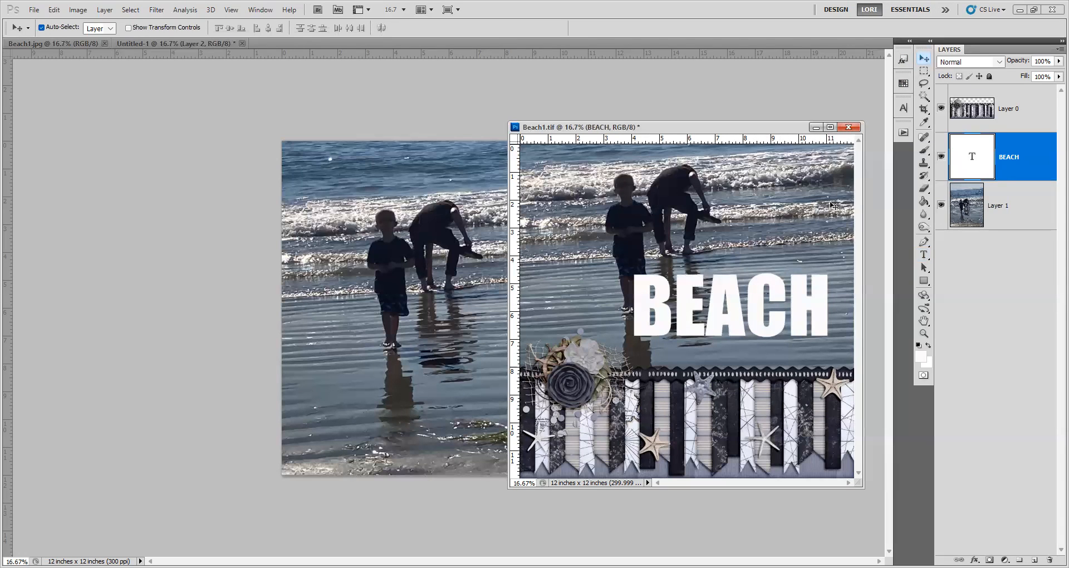
drag(756, 298, 767, 314)
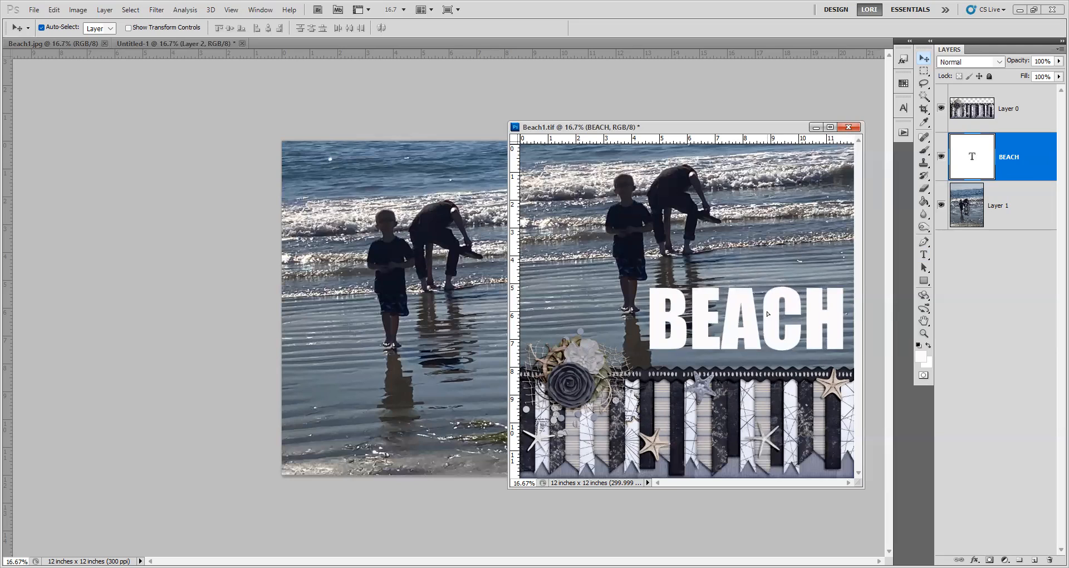
Set the BEACH title's font size to 180 pt and shift the title slightly toward the photo's right edge.
double_click(983, 160)
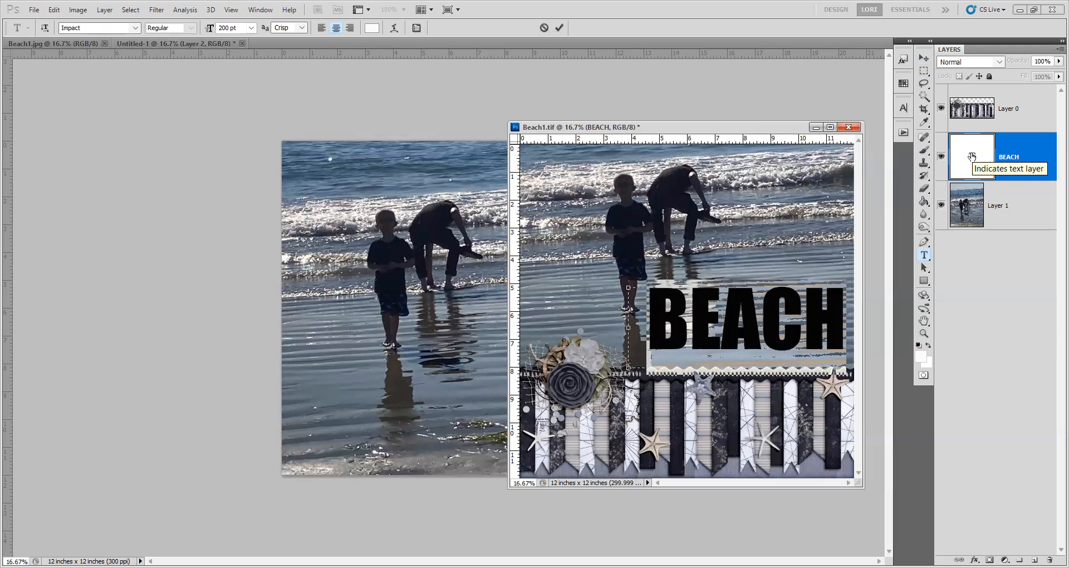
click(251, 29)
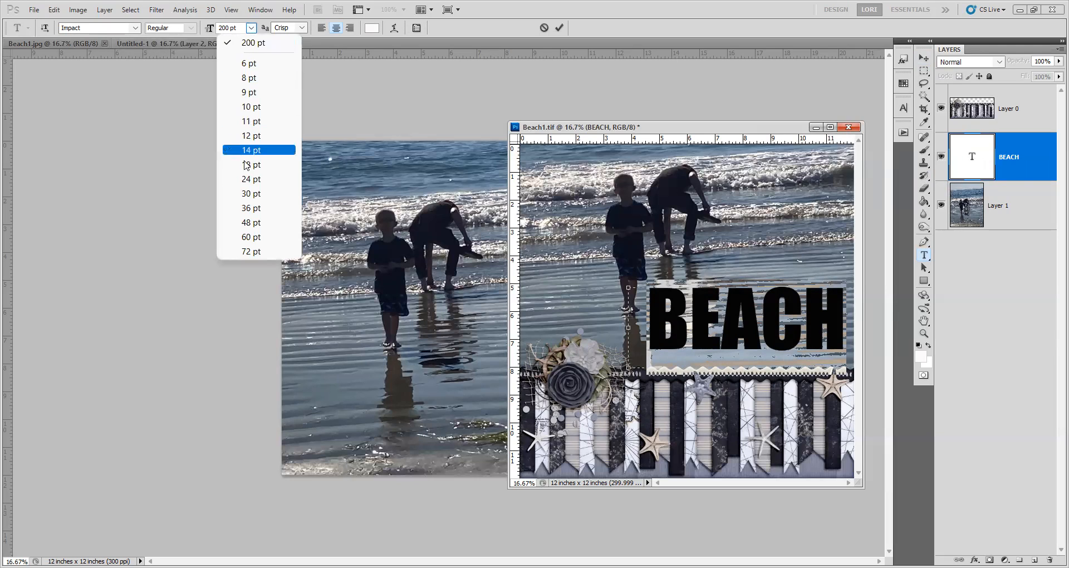
click(233, 29)
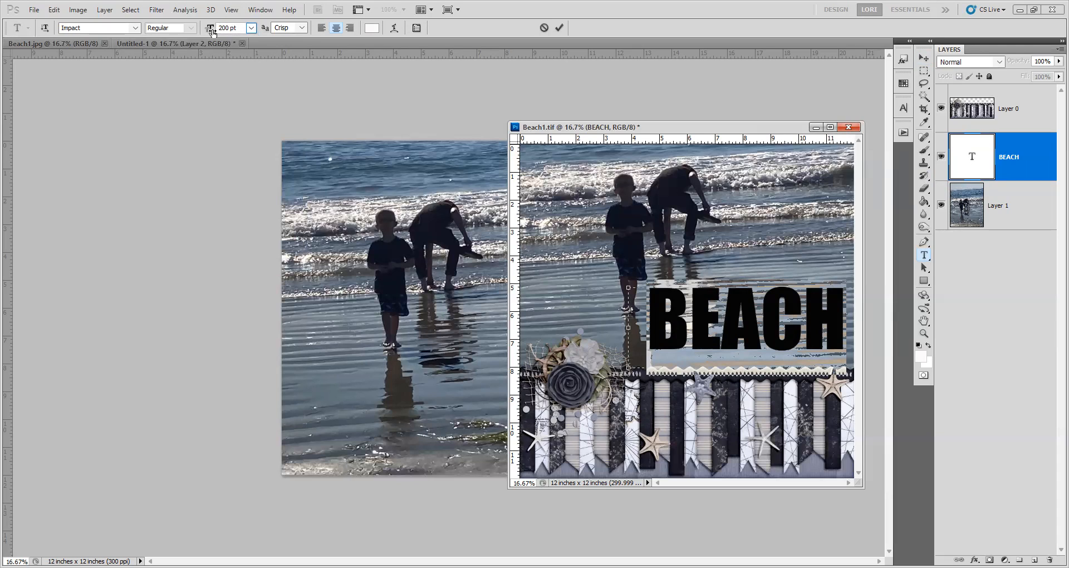
drag(207, 29, 204, 30)
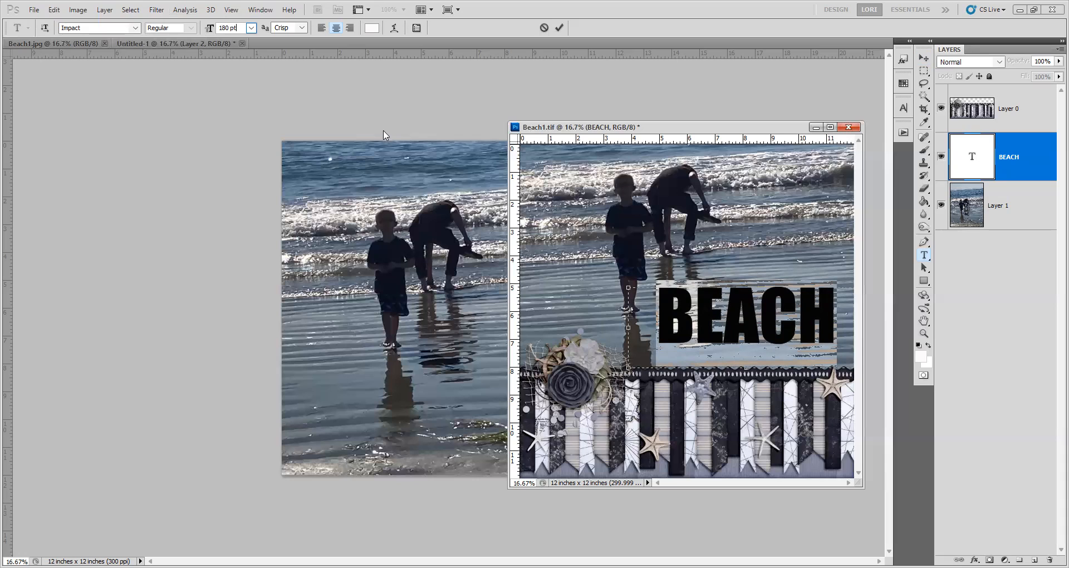
click(500, 102)
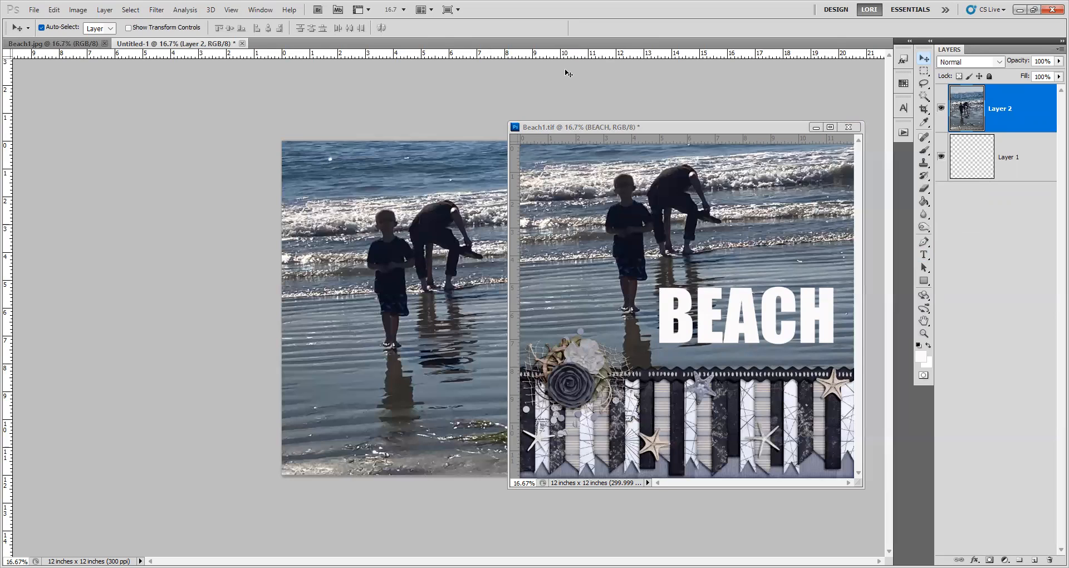
click(683, 328)
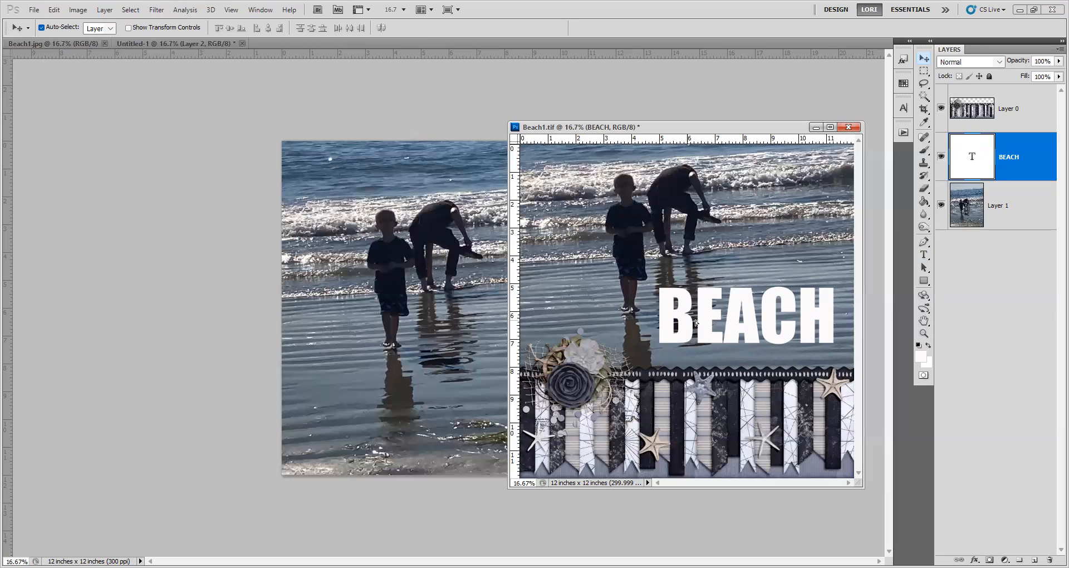
drag(695, 322, 691, 326)
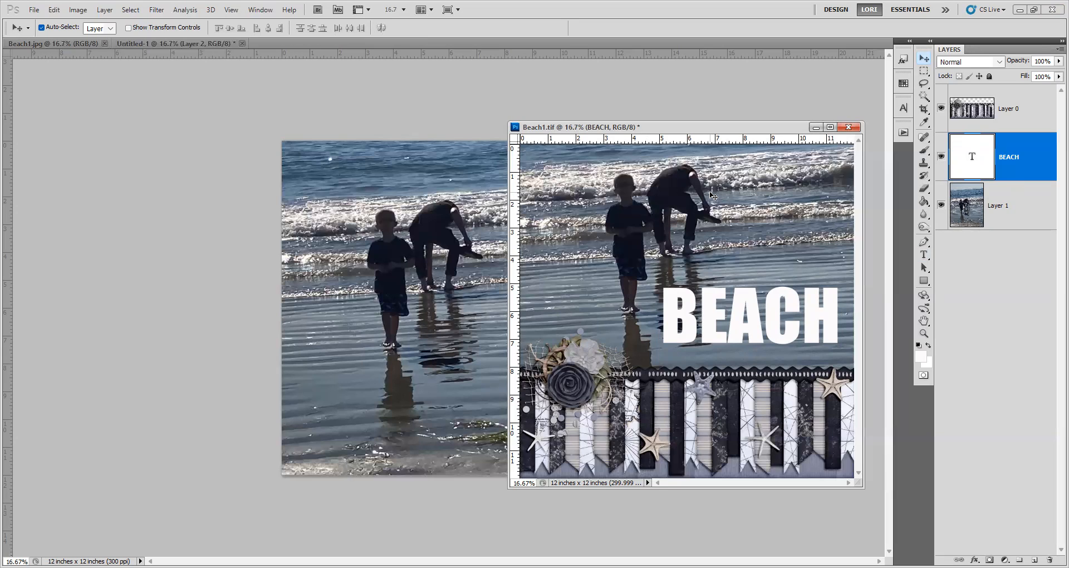
Duplicate the beach photo layer, Layer 1, directly beneath the BEACH text layer.
click(1020, 211)
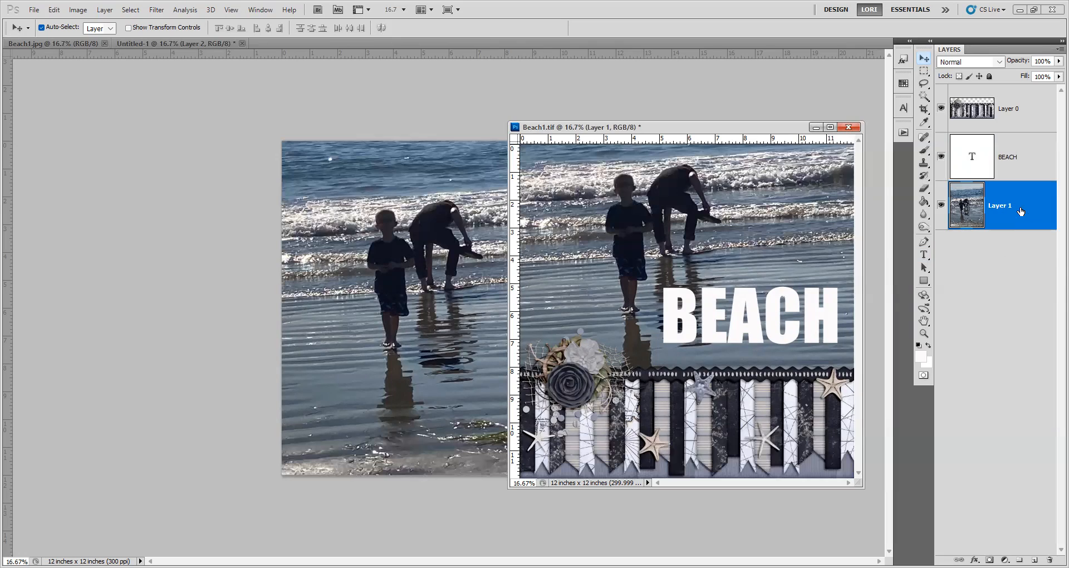
right_click(1020, 210)
click(1022, 196)
right_click(1022, 195)
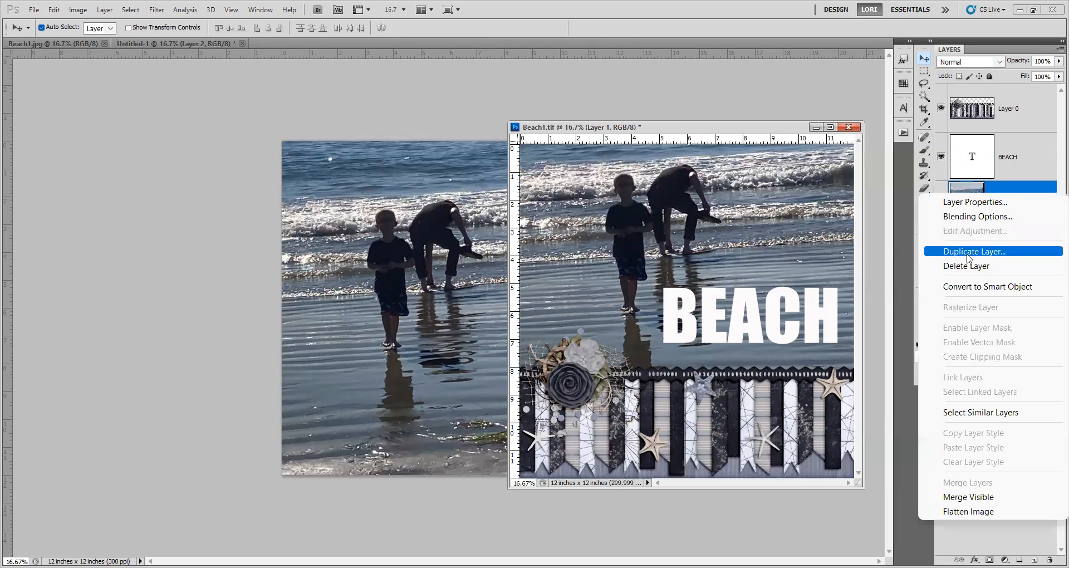
click(1006, 185)
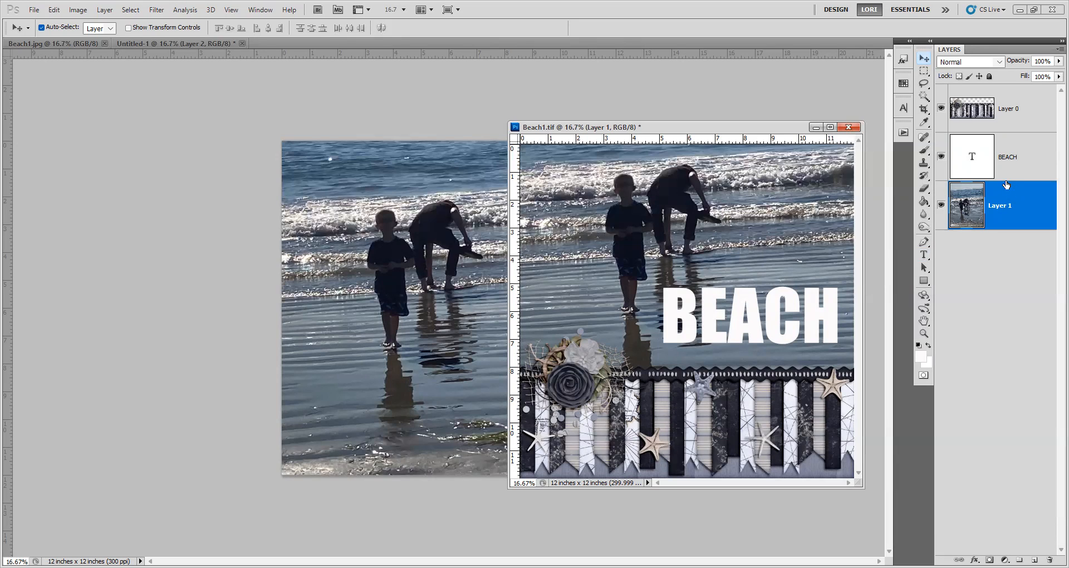
key(ctrl+j)
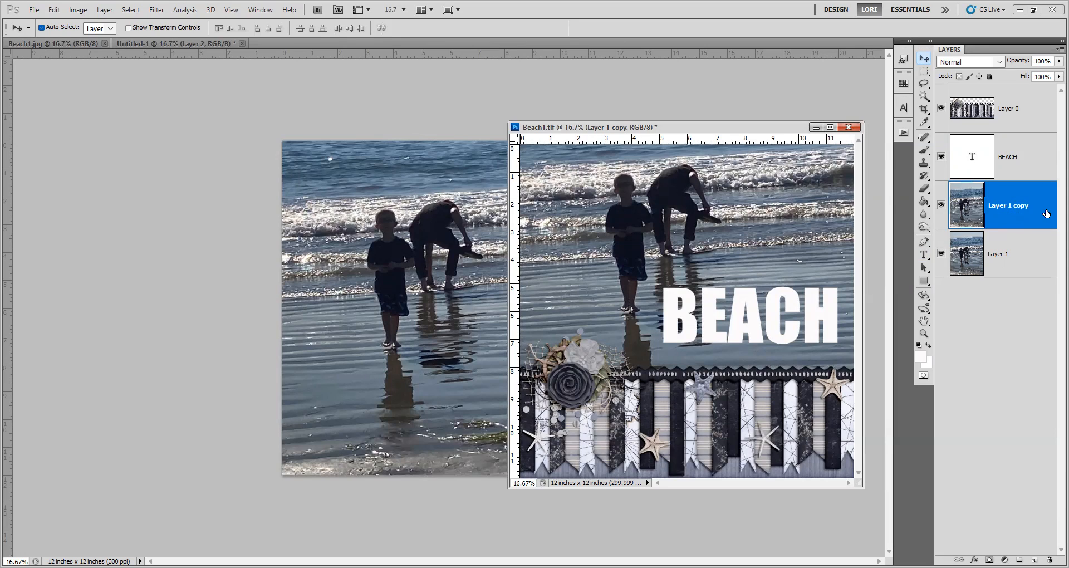
Add a drop shadow to the BEACH text layer with a 30 px size and a 34 px distance.
click(1016, 161)
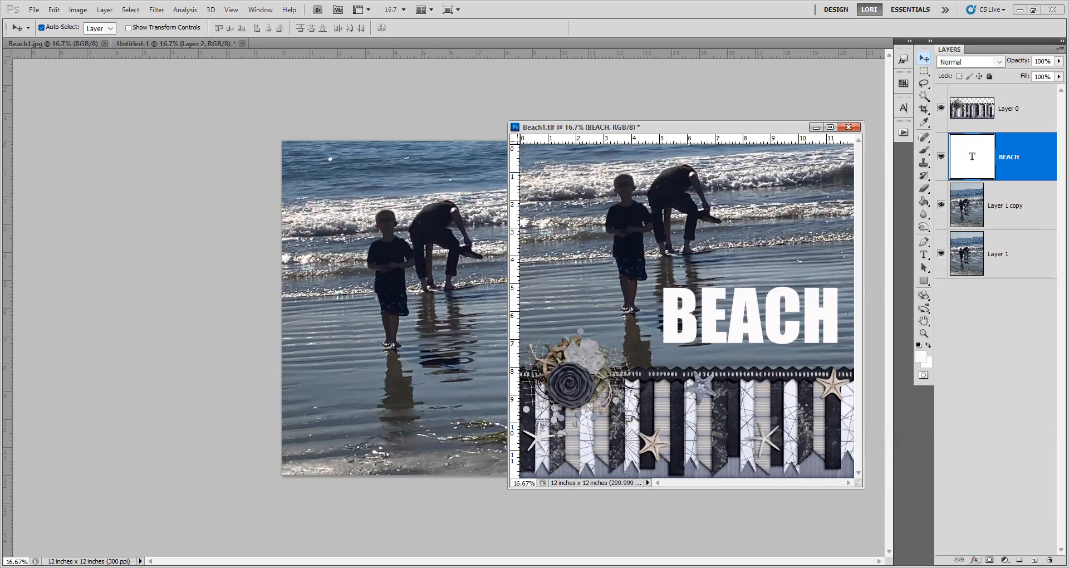
click(974, 560)
click(980, 413)
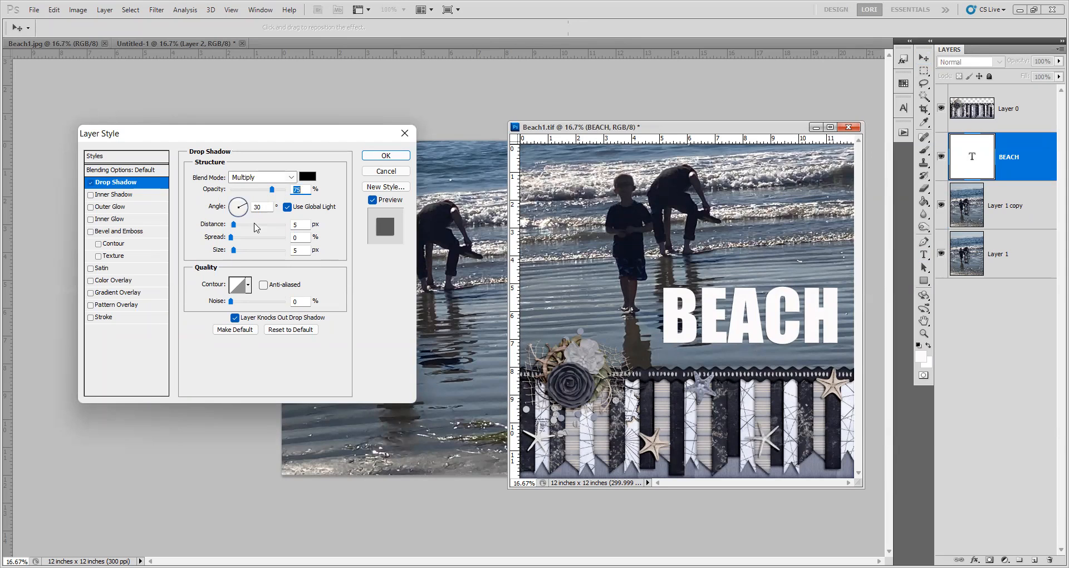
double_click(299, 249)
text(30)
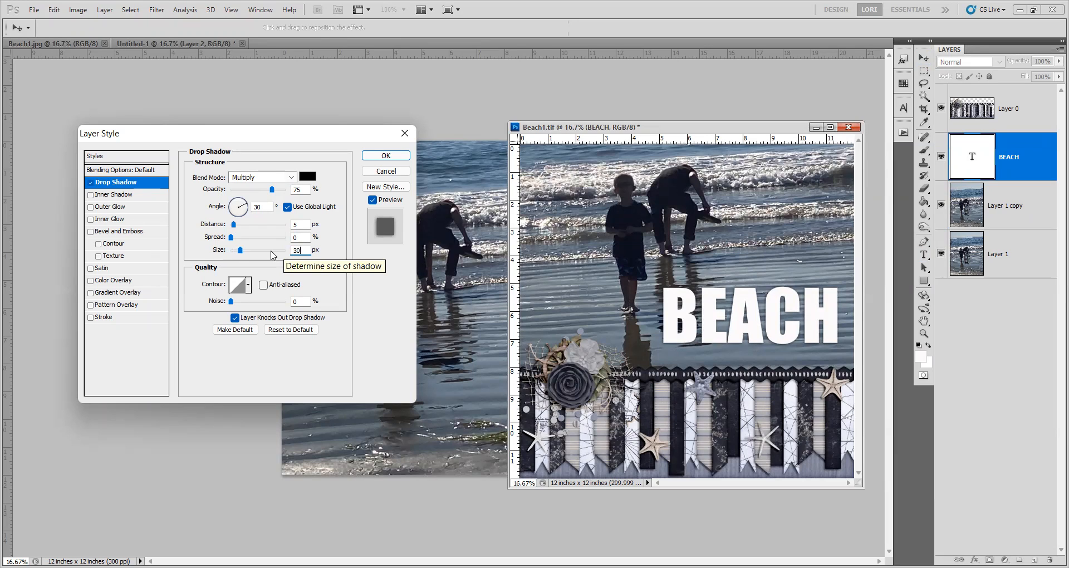
drag(233, 225, 252, 226)
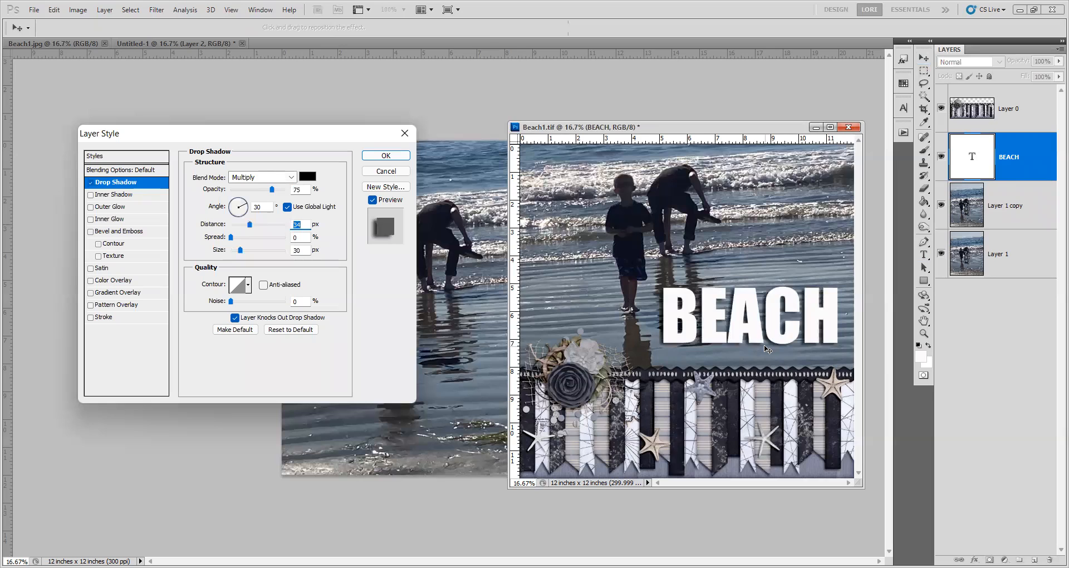
click(386, 158)
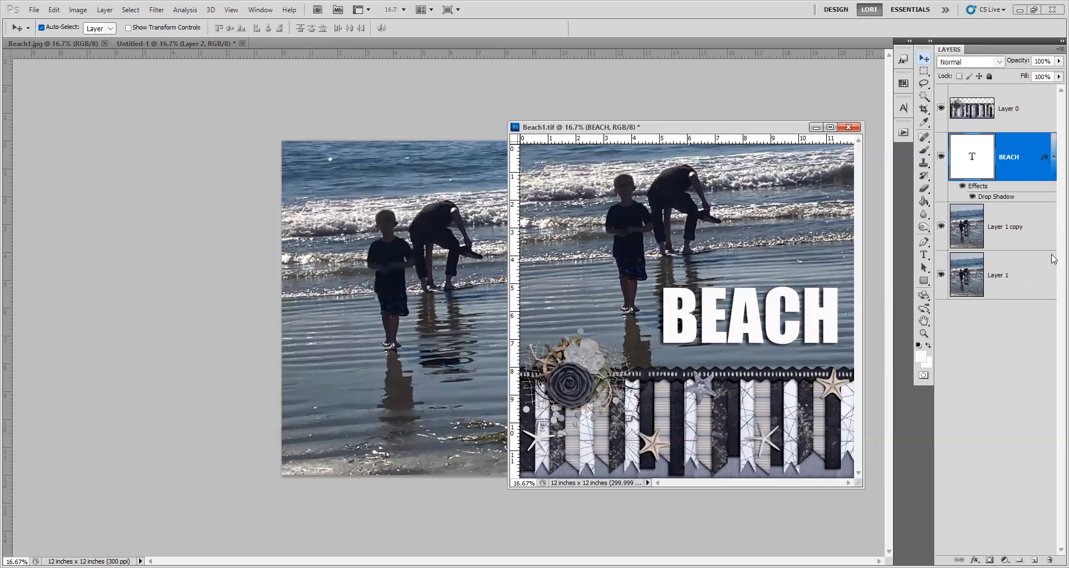
Move Layer 1 copy directly above the BEACH text layer and clip it to the text with a clipping mask.
click(1018, 231)
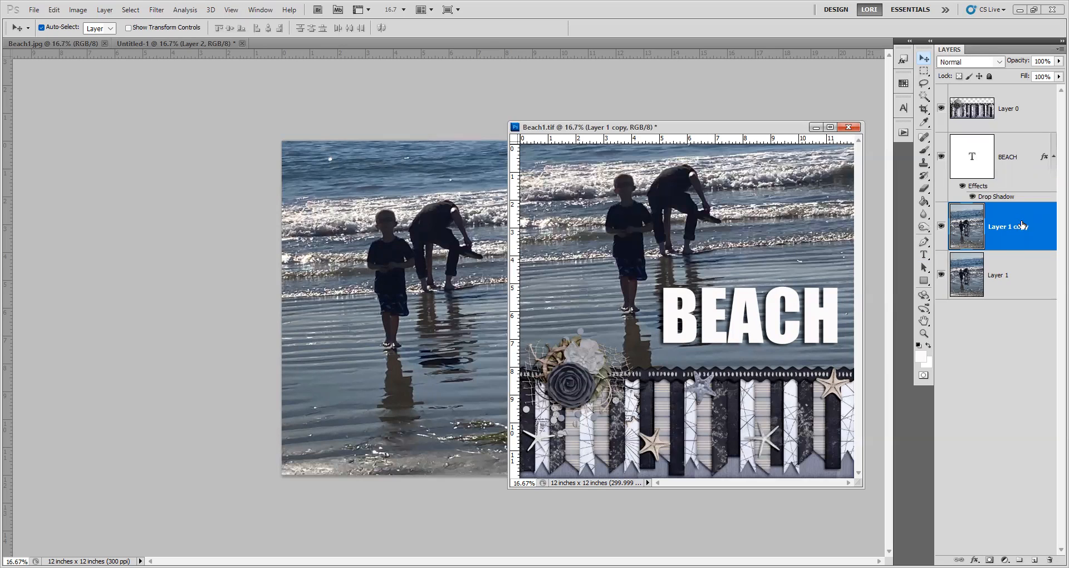
drag(1024, 219, 1019, 149)
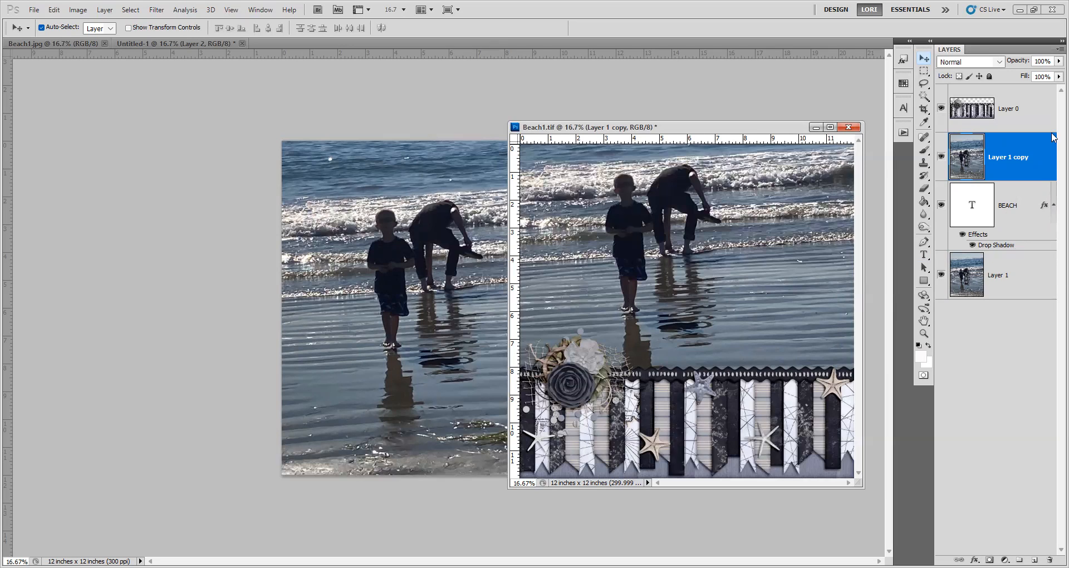
right_click(1000, 147)
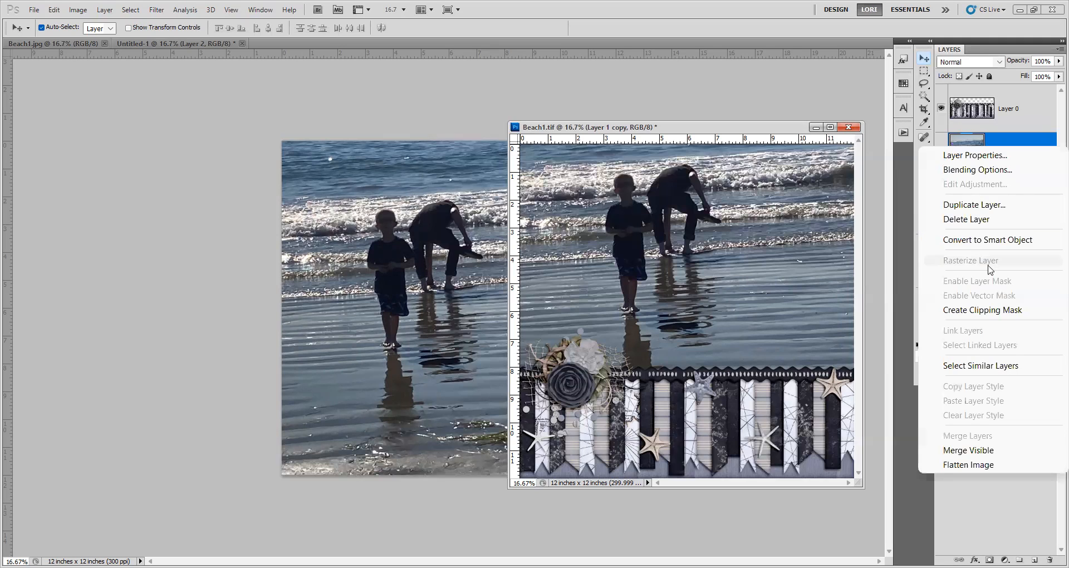
click(968, 310)
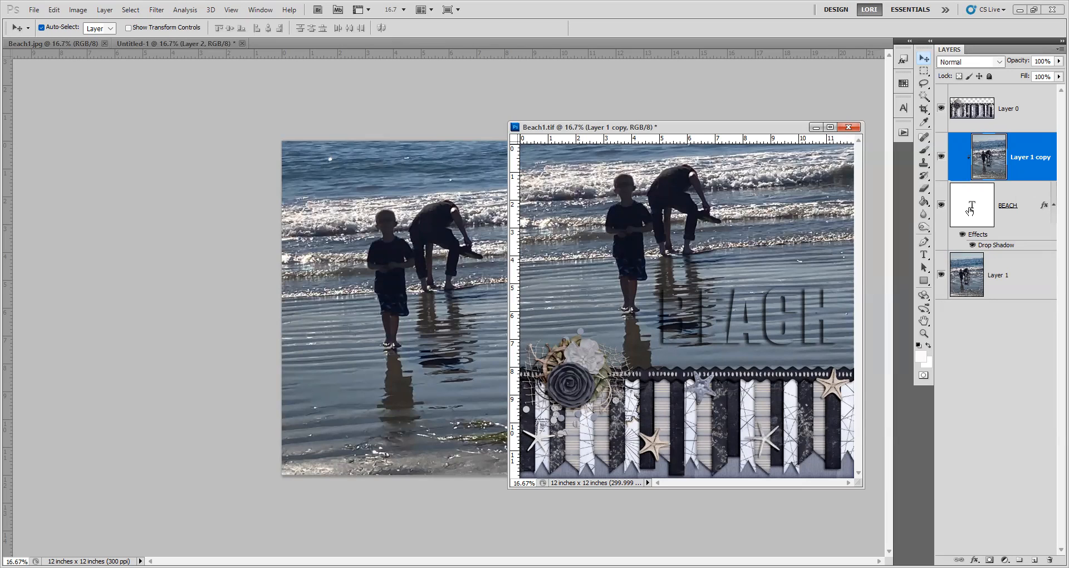
Strengthen the BEACH layer's drop shadow by setting distance 28 px, spread 28% and size 65 px.
click(1002, 223)
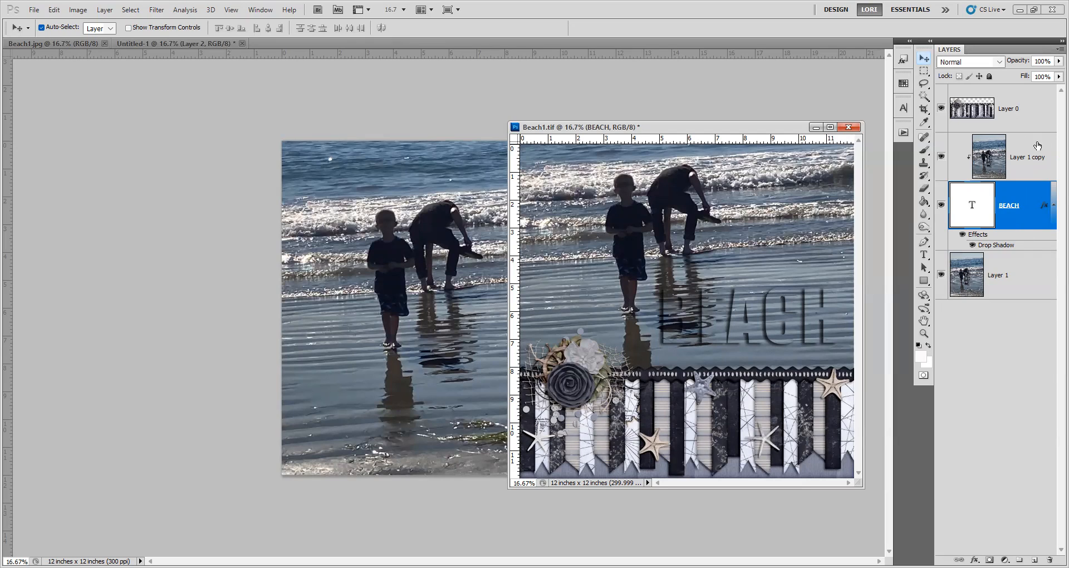
double_click(1044, 209)
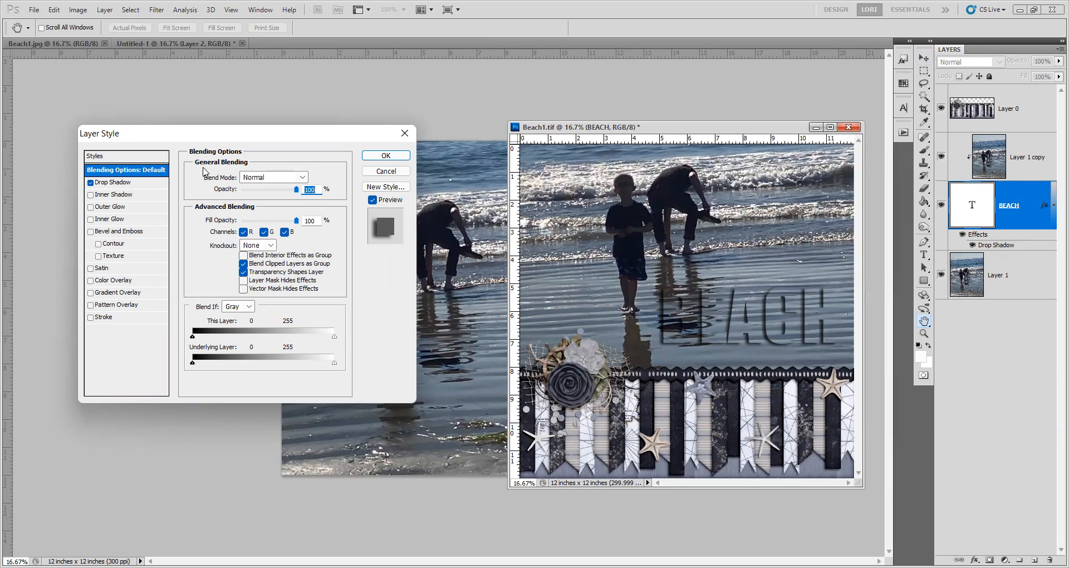
click(106, 183)
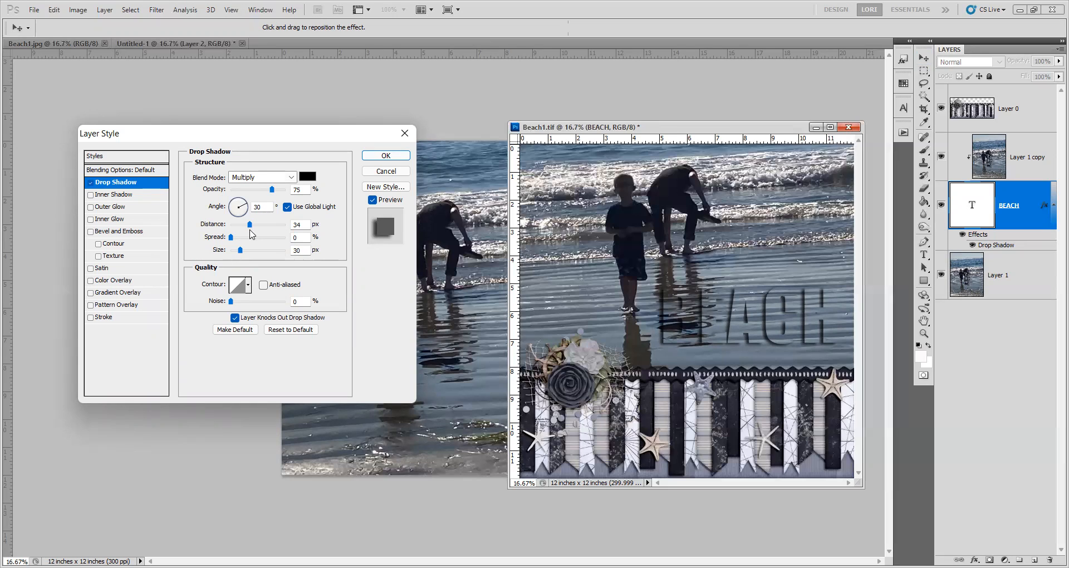
drag(229, 238, 251, 260)
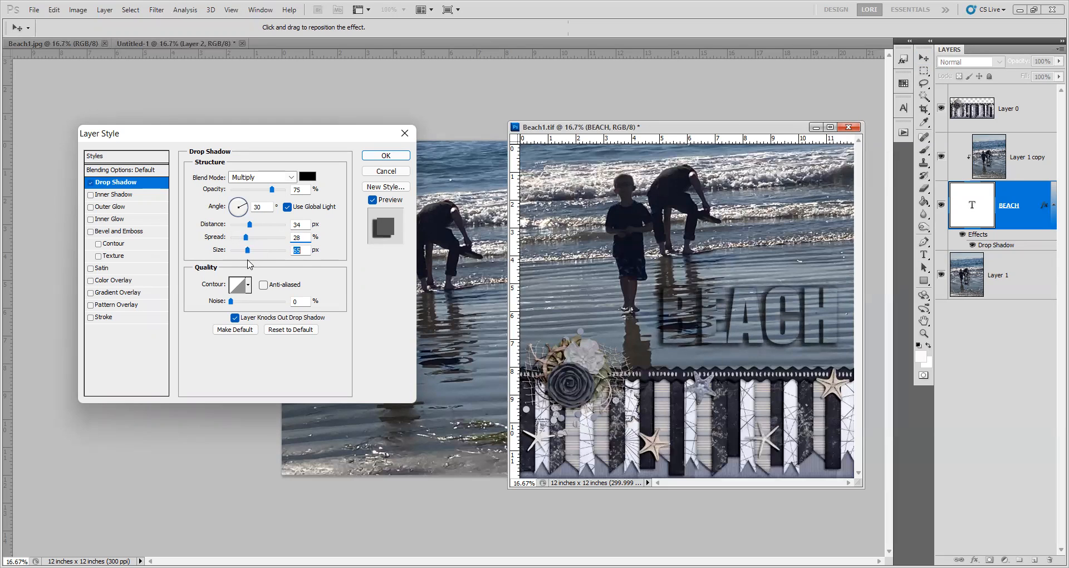
mouse_move(249, 224)
mouse_down()
mouse_move(287, 231)
mouse_move(246, 232)
mouse_up()
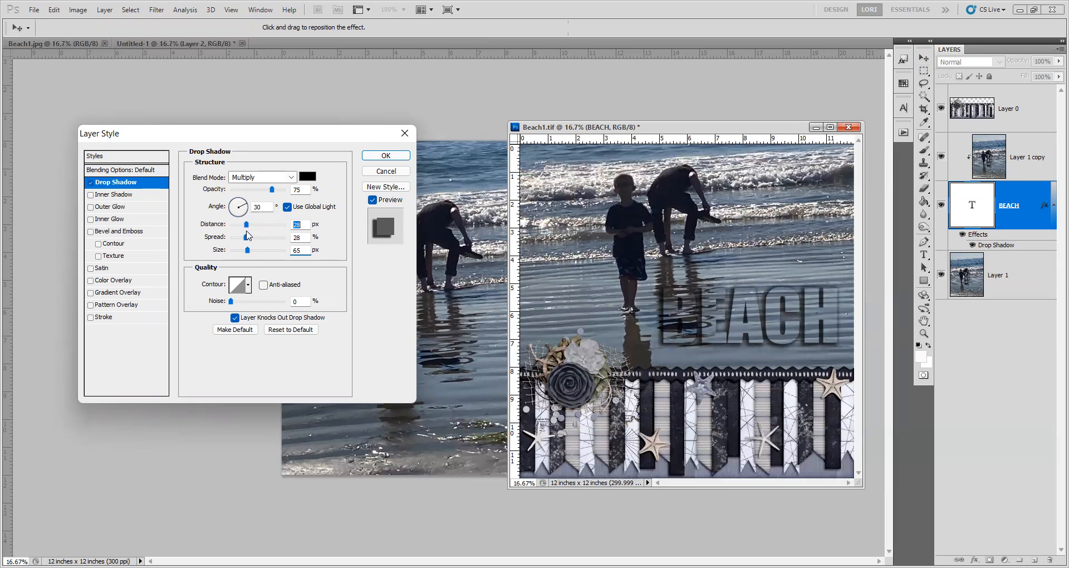
Try different lighting directions for the BEACH drop shadow and apply it with an angle of 131°.
click(240, 204)
drag(239, 204, 231, 199)
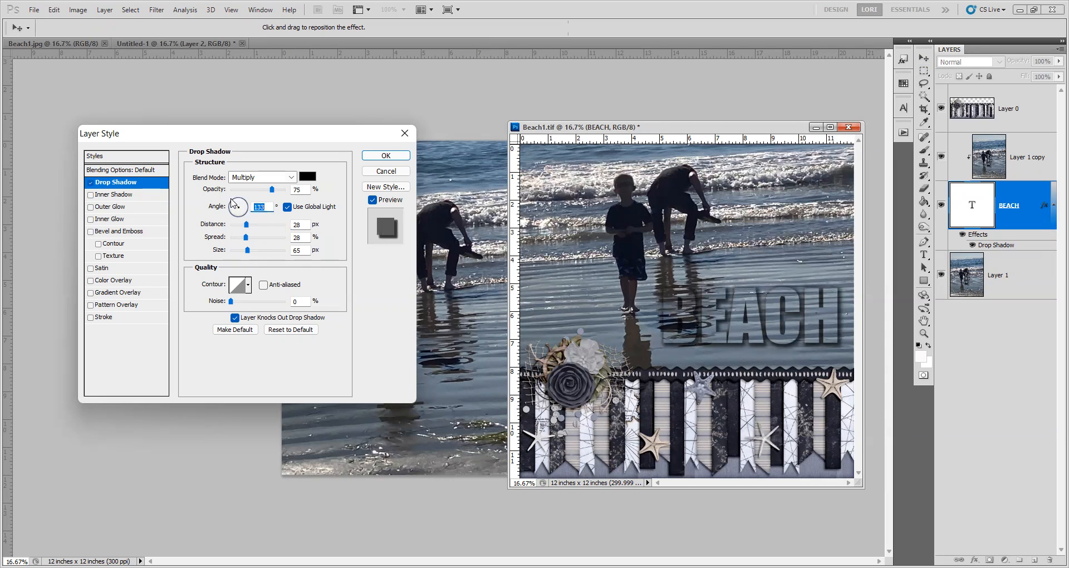
drag(233, 202, 243, 229)
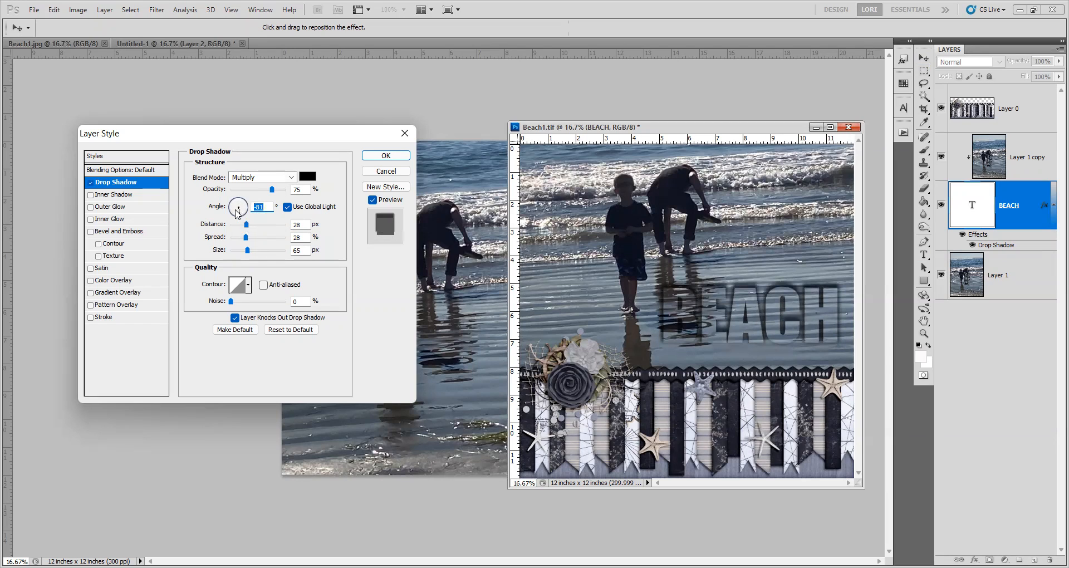
drag(239, 214, 237, 208)
drag(236, 208, 238, 207)
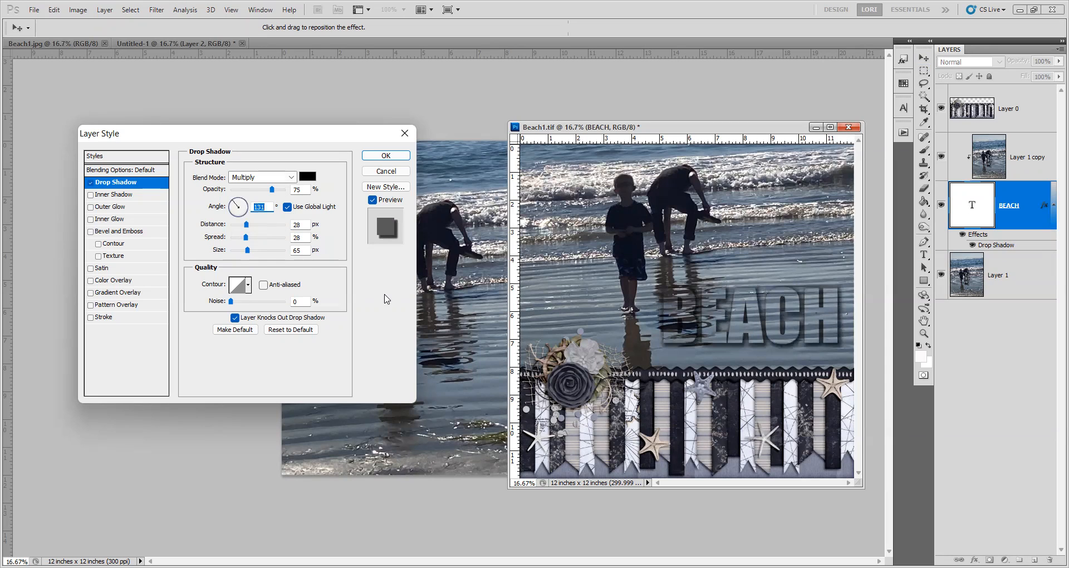
click(374, 156)
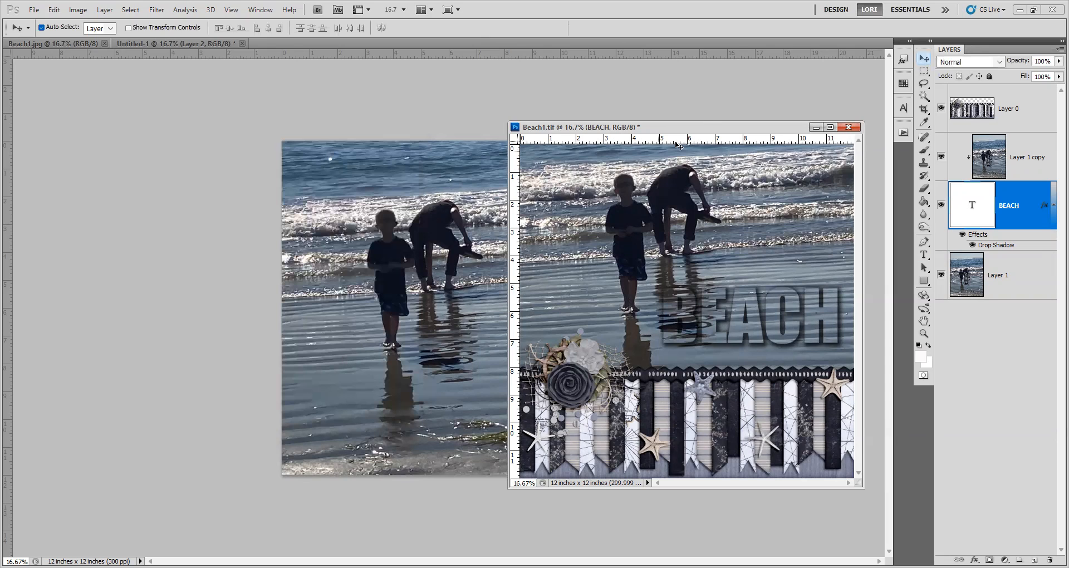
Move the Beach1.tif document window over the beach photo in the document behind it.
drag(607, 125, 369, 106)
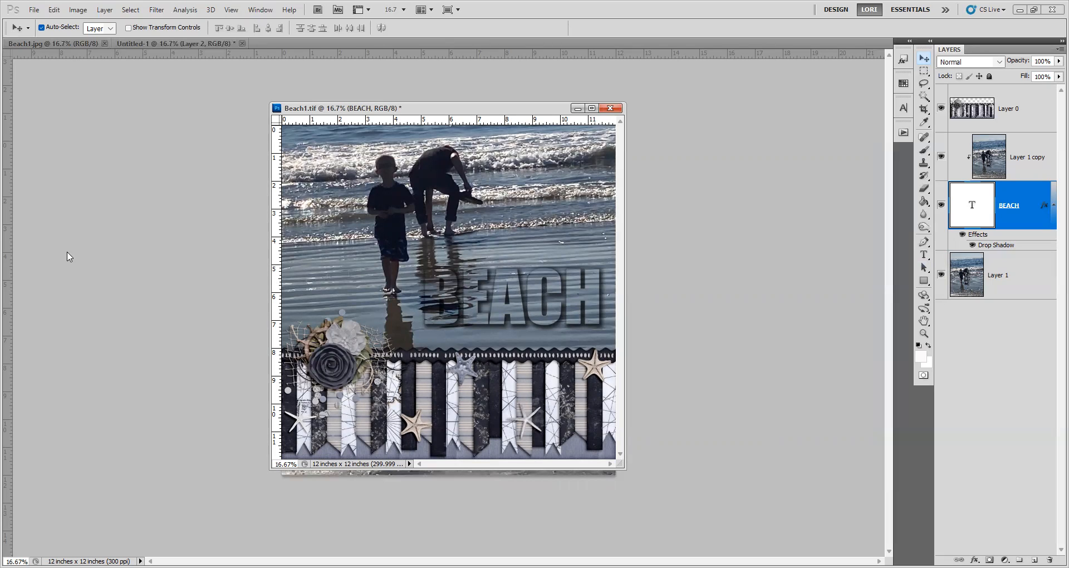
click(587, 37)
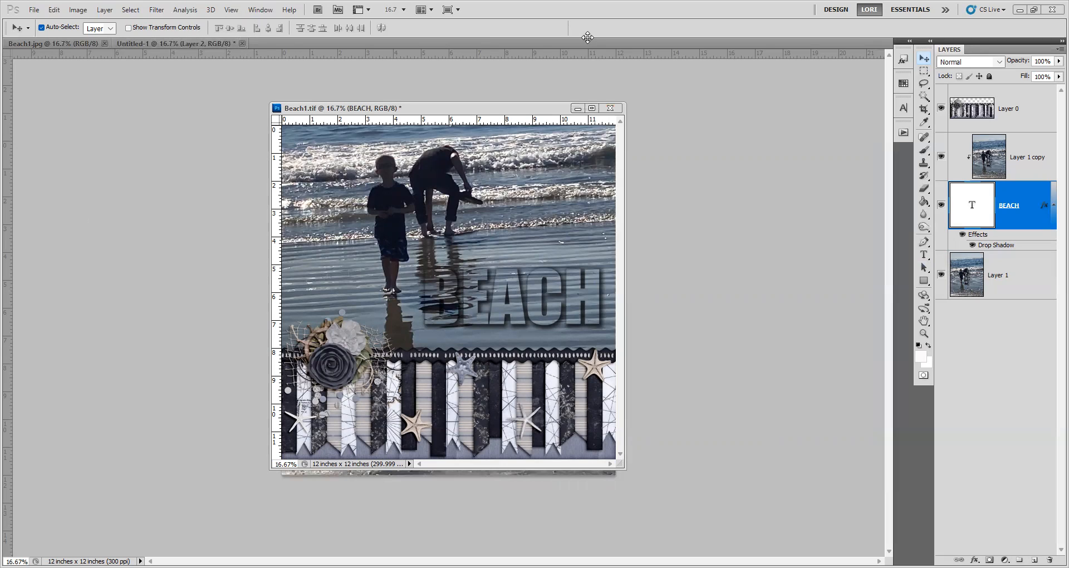